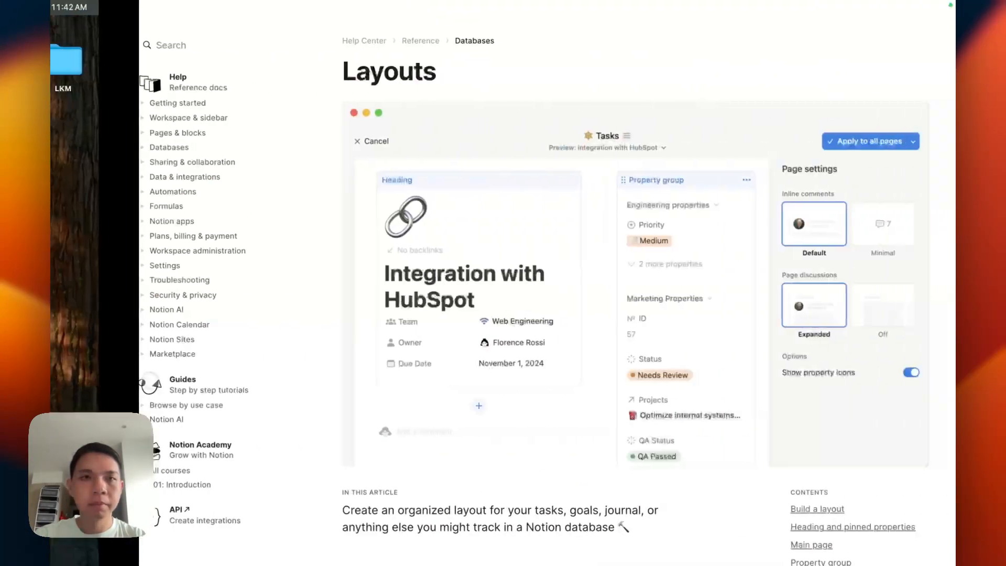
Step: Open the Customize Layout page and scroll down to its Project and Tasks tables
mouse_move(76, 86)
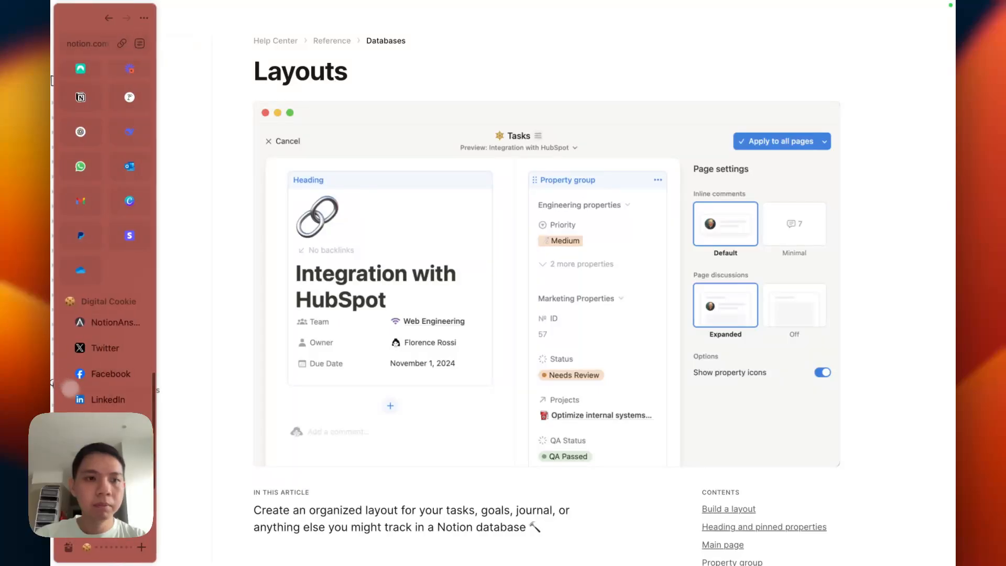
click(55, 74)
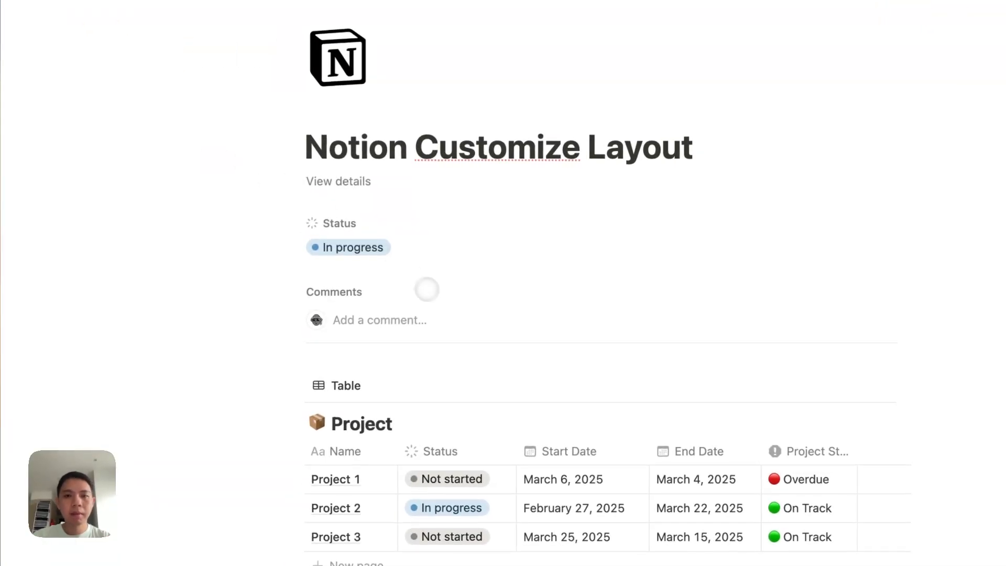
scroll(430, 290, down, 5)
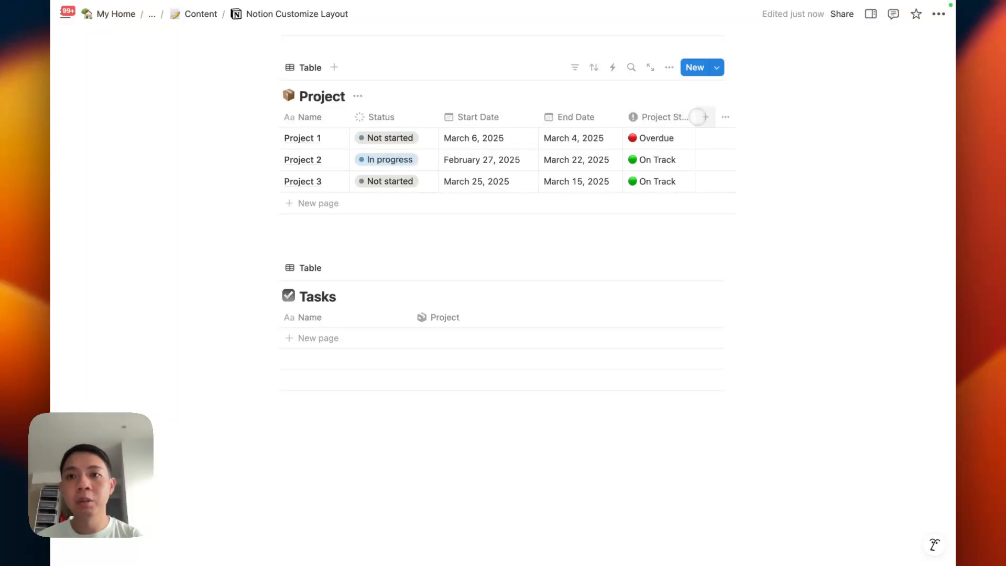
click(702, 117)
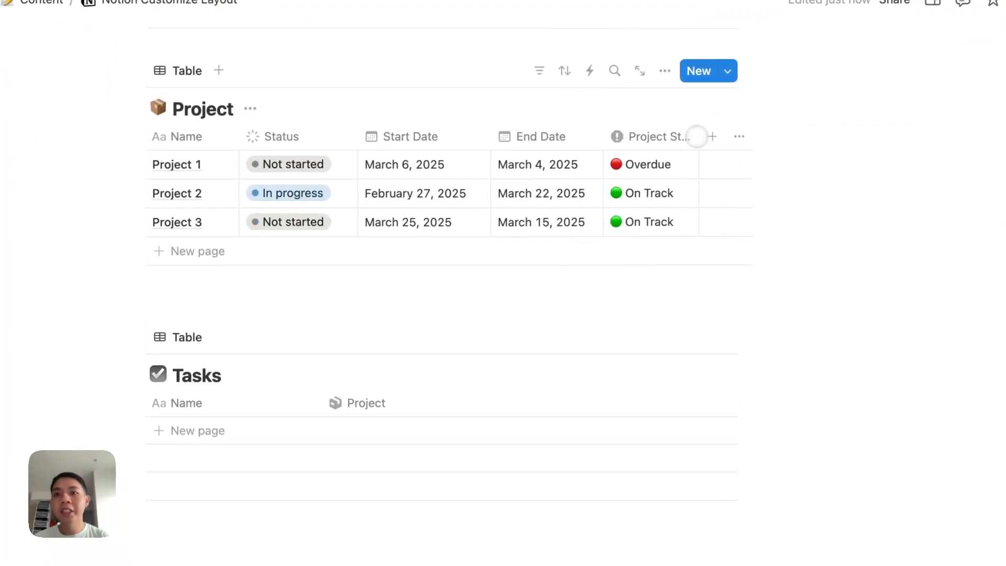
mouse_move(696, 137)
mouse_down()
mouse_move(730, 136)
mouse_move(687, 137)
mouse_up()
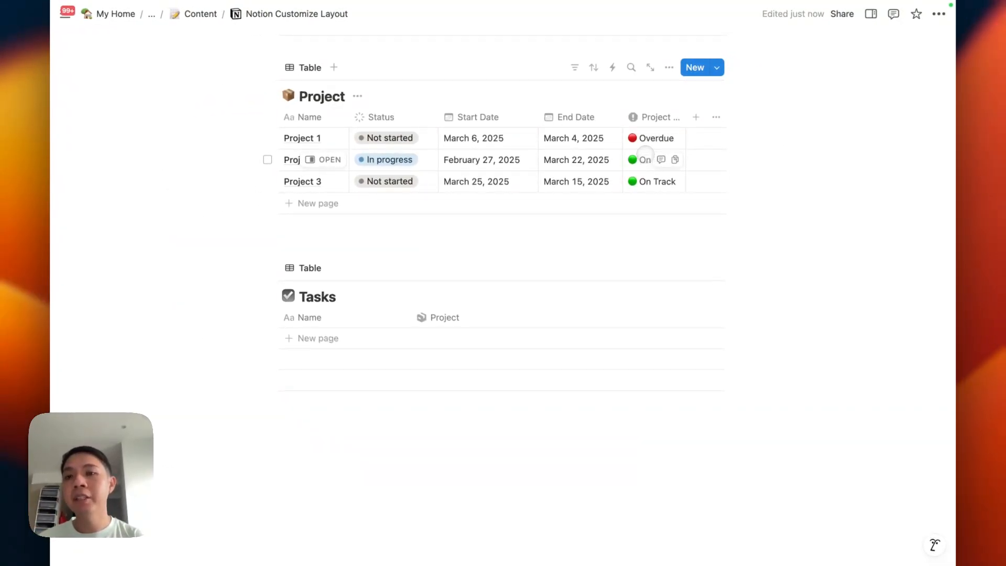
click(641, 138)
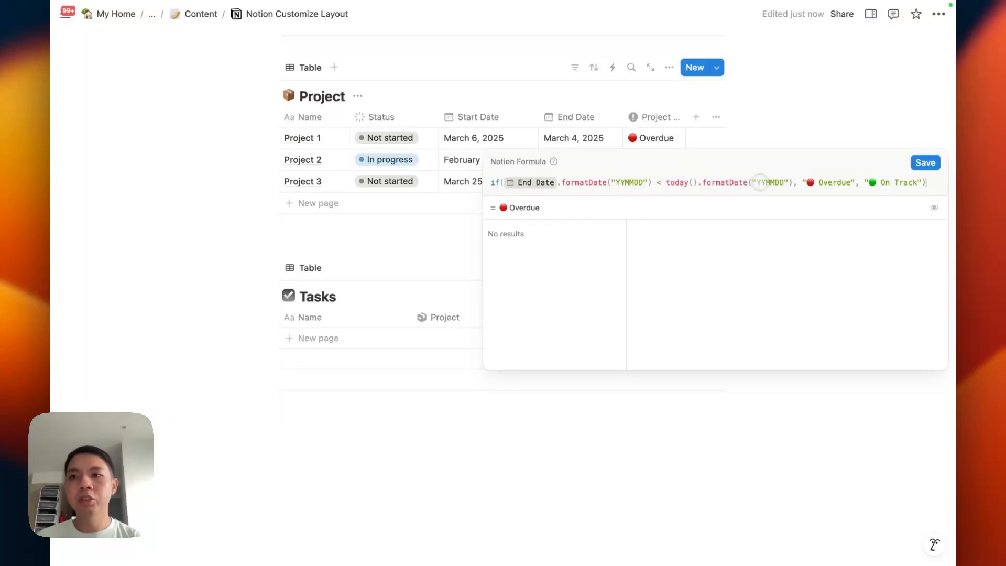
click(817, 102)
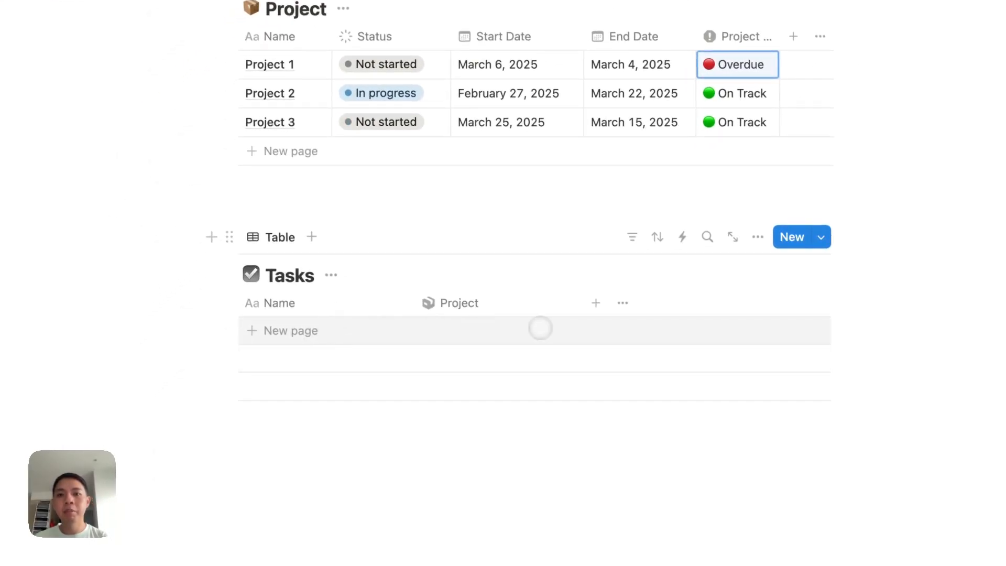
Step: Add a Checkbox property to the Tasks table
click(594, 303)
text(check)
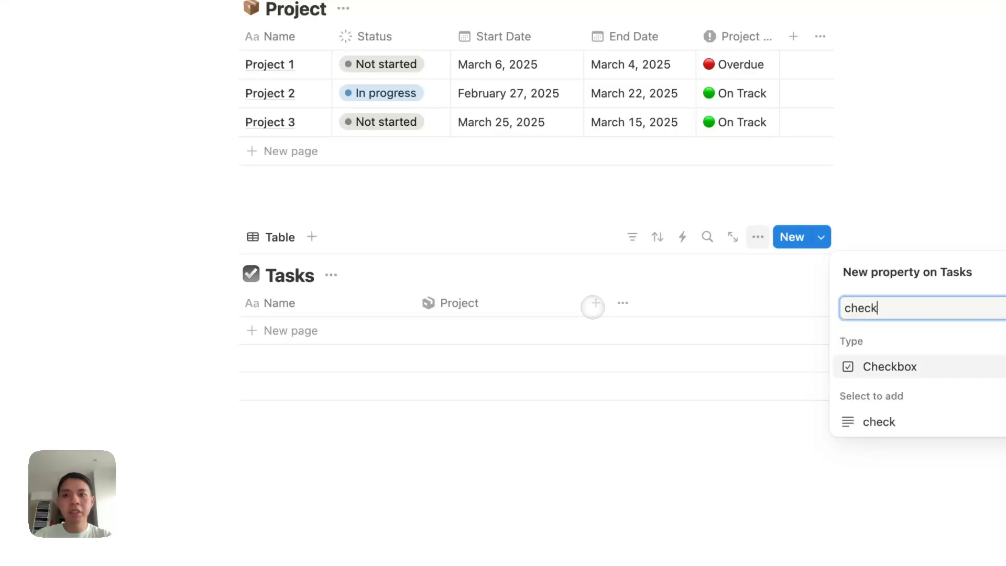
key(Return)
key(Escape)
Step: Add a task named 'Task 1' and link it to Project 1
click(471, 330)
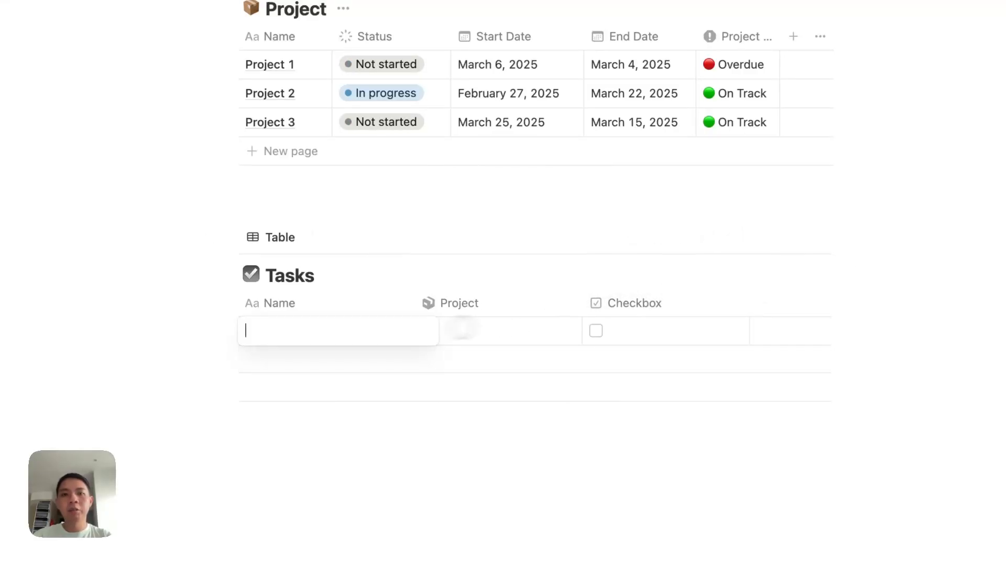
text(Task 1)
click(451, 331)
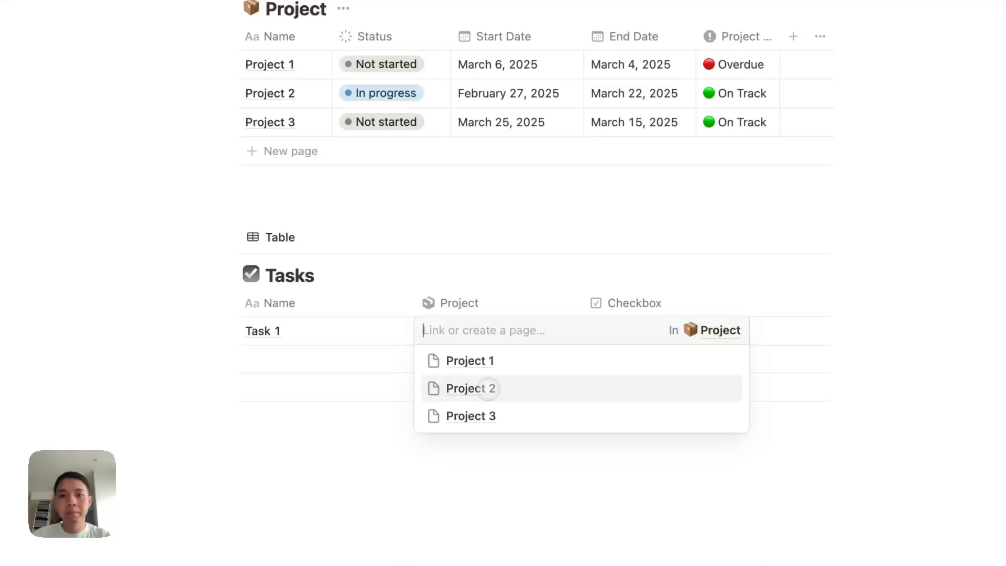
click(486, 360)
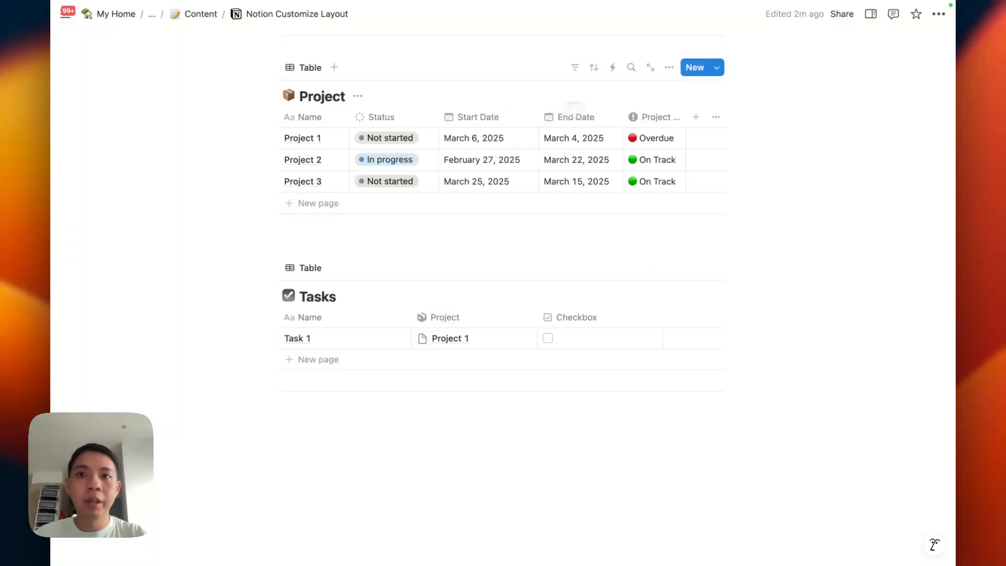
Step: Create a new Project template named 'Default'
click(271, 268)
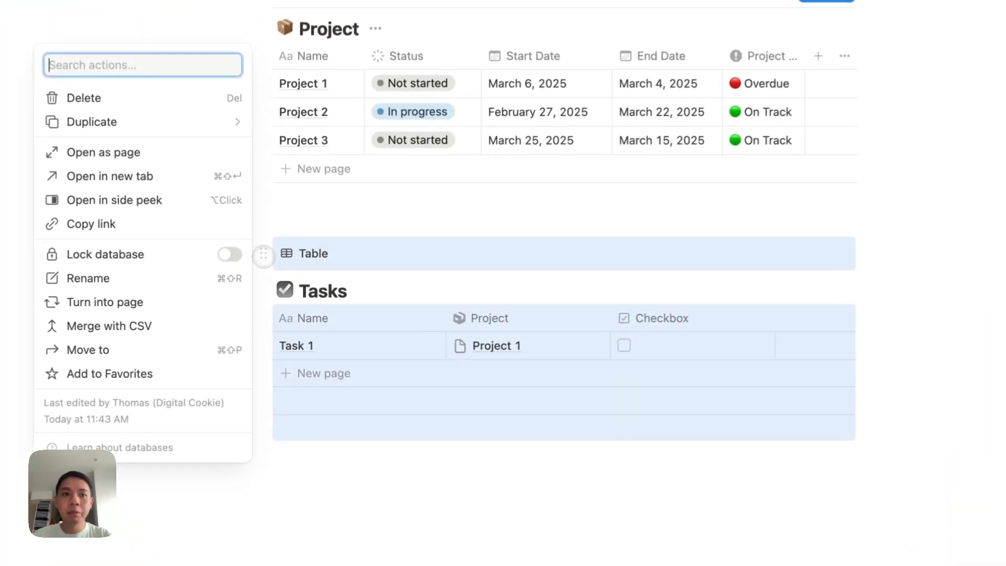
key(Escape)
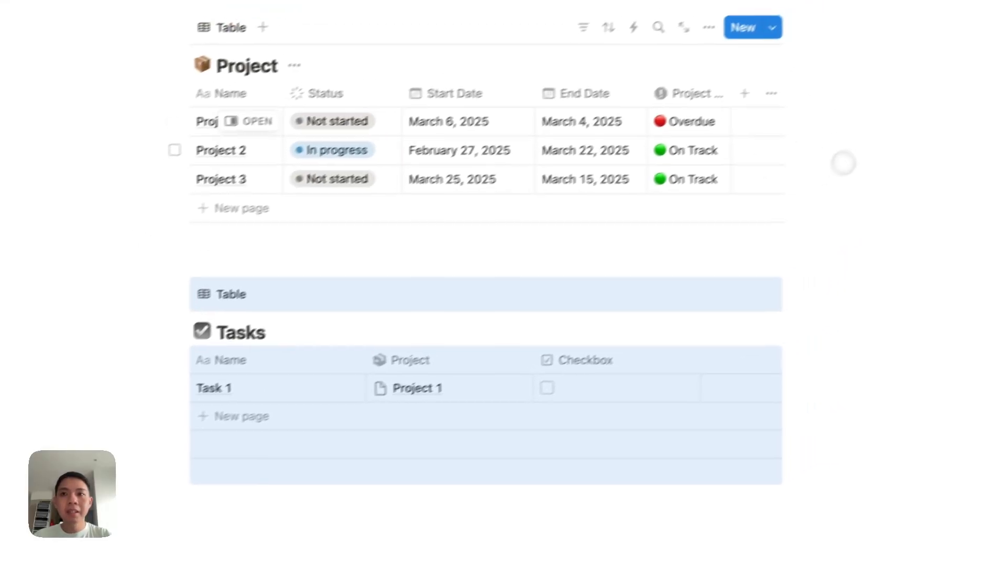
click(740, 43)
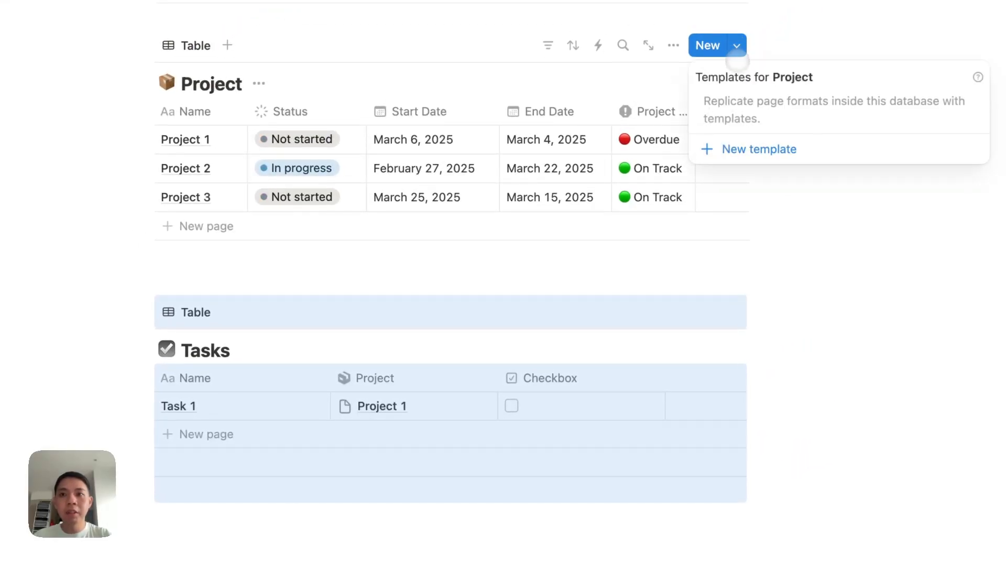
click(820, 138)
text(Default)
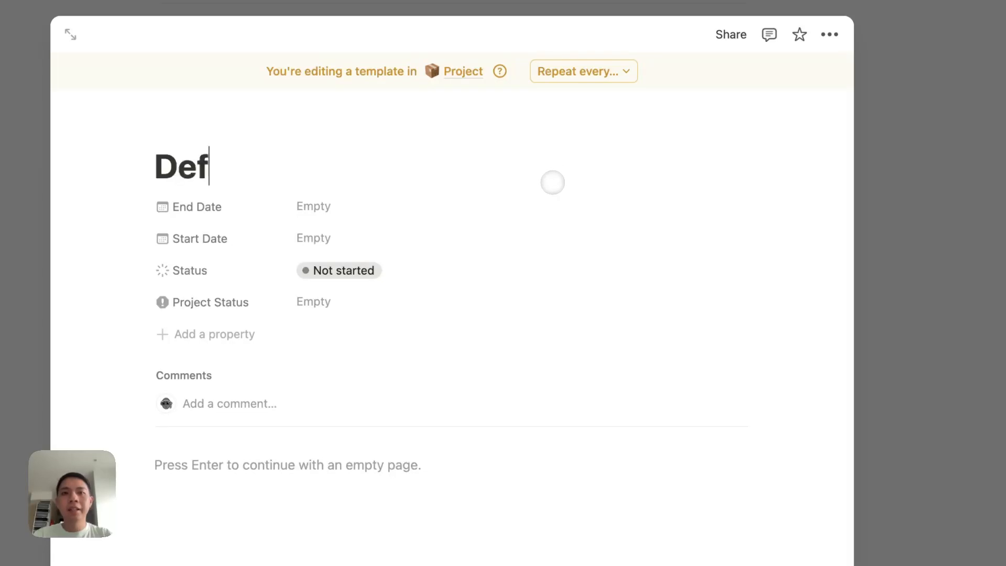
key(Return)
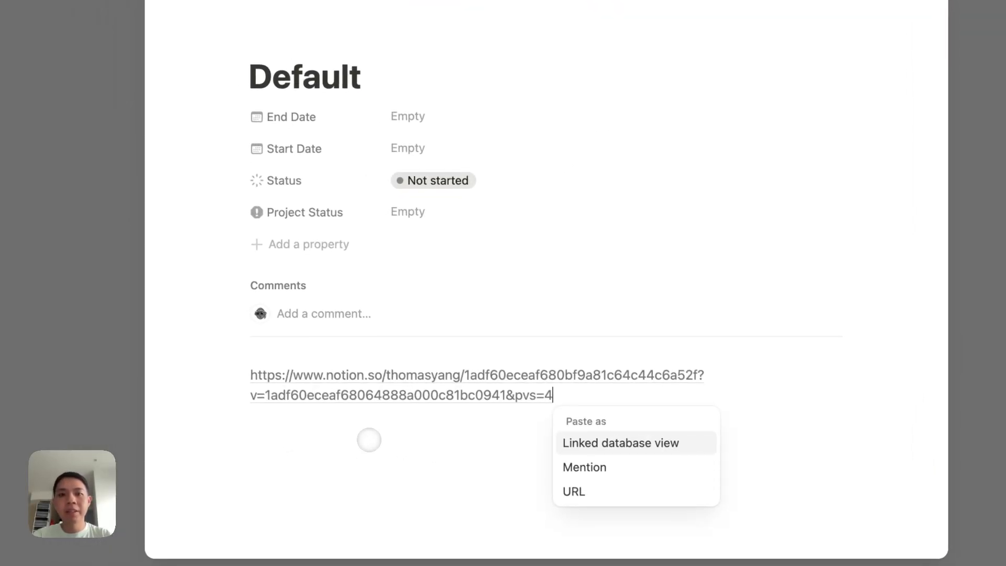
Step: Embed a linked Tasks view in the template, filtered to tasks whose Project is Default
click(596, 441)
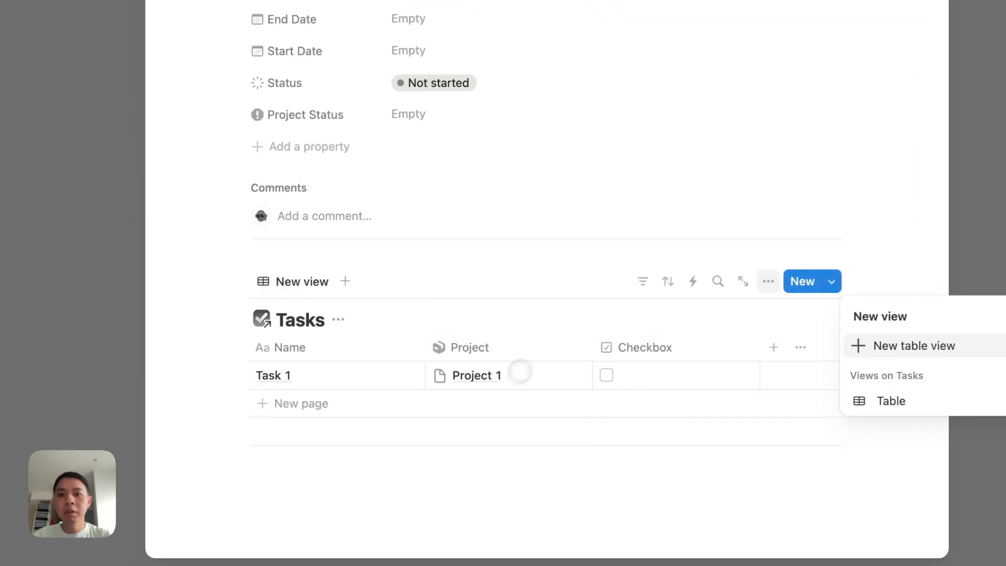
click(612, 309)
click(641, 281)
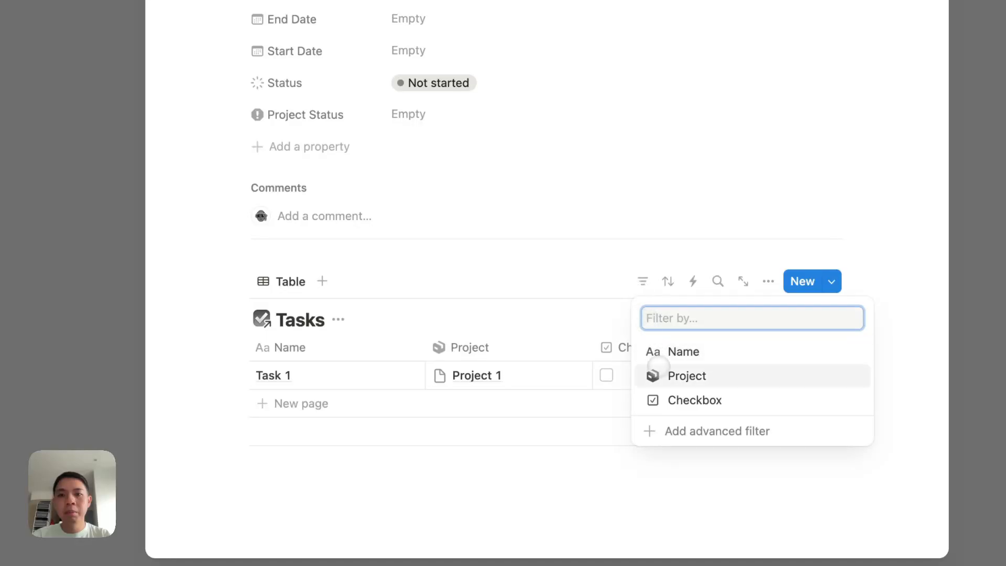
click(658, 373)
click(331, 426)
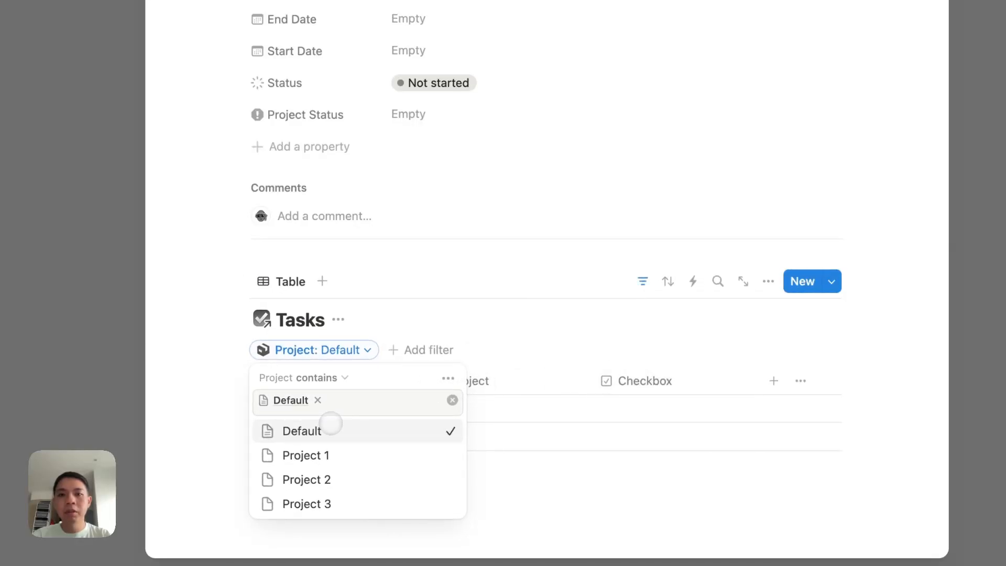
click(414, 341)
click(642, 281)
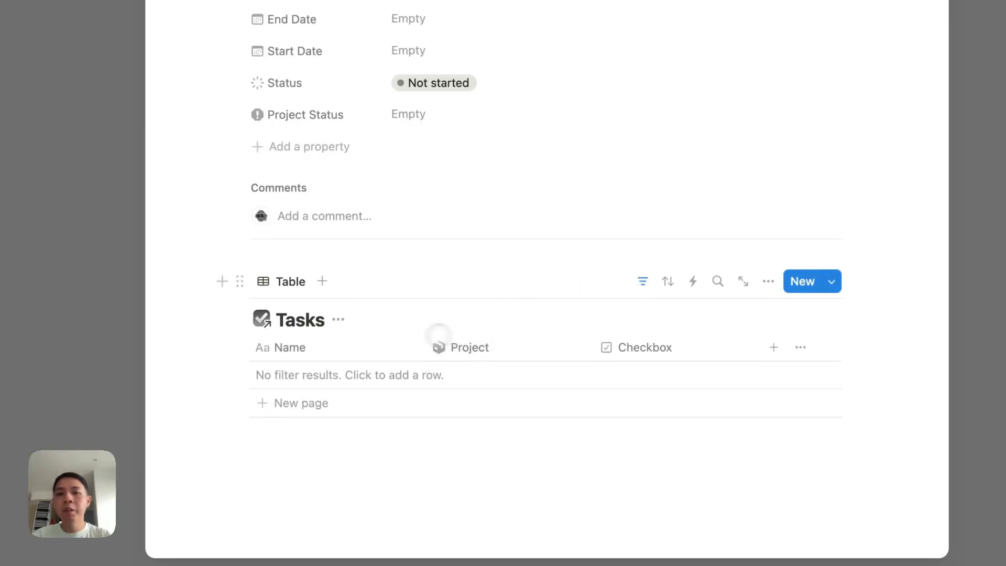
Step: Hide the Tasks view title and the Project column, then close the template
click(336, 320)
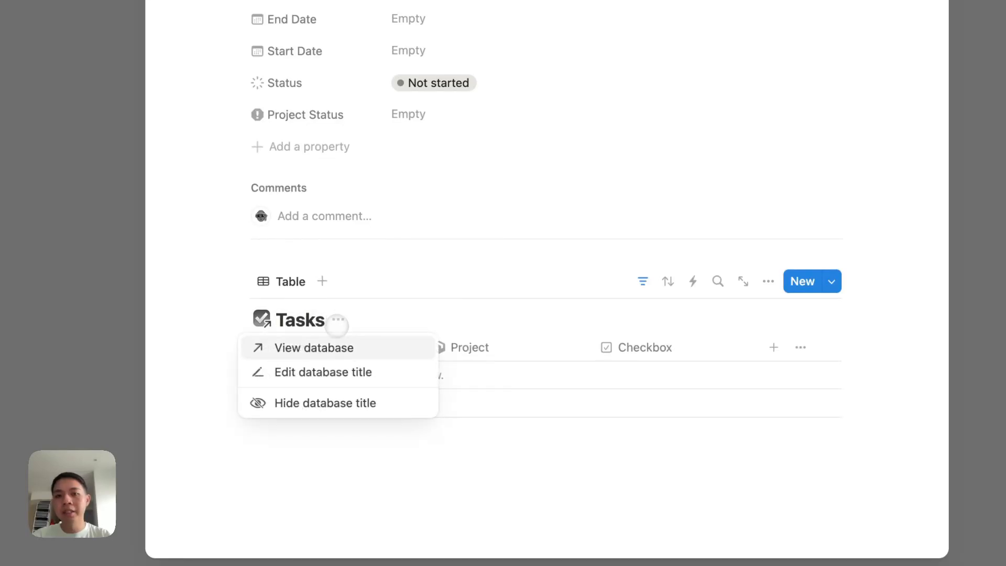
click(325, 401)
click(453, 313)
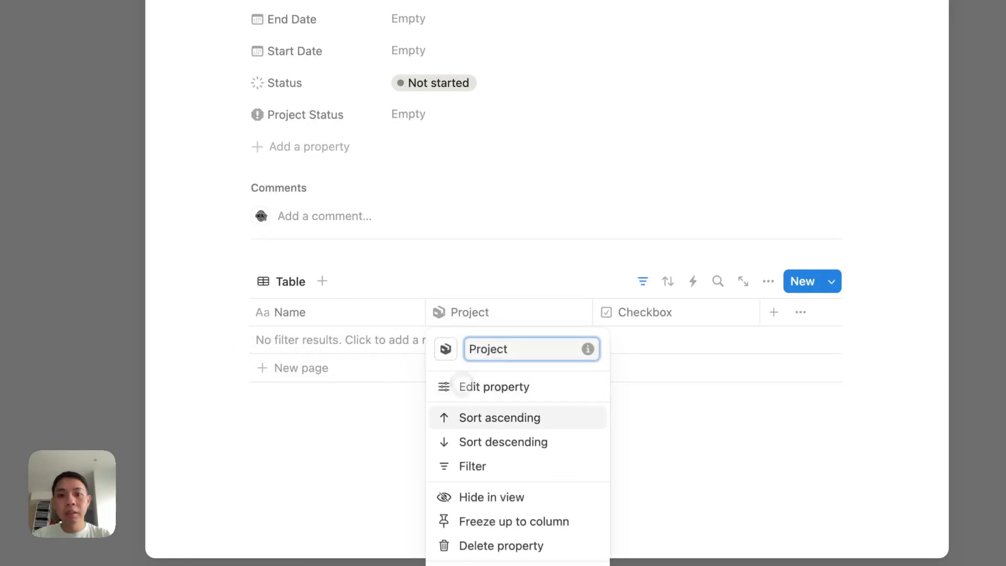
click(470, 499)
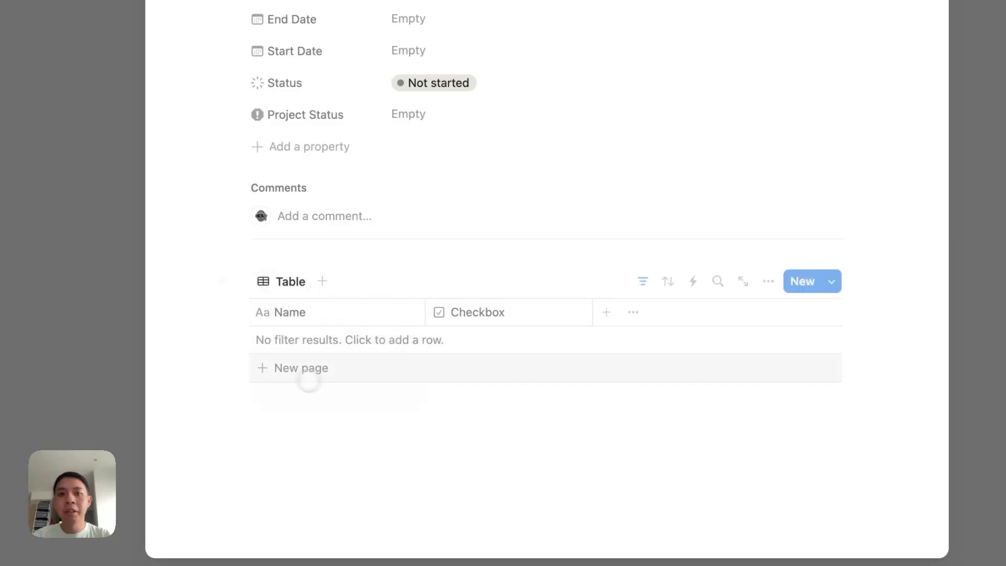
click(80, 323)
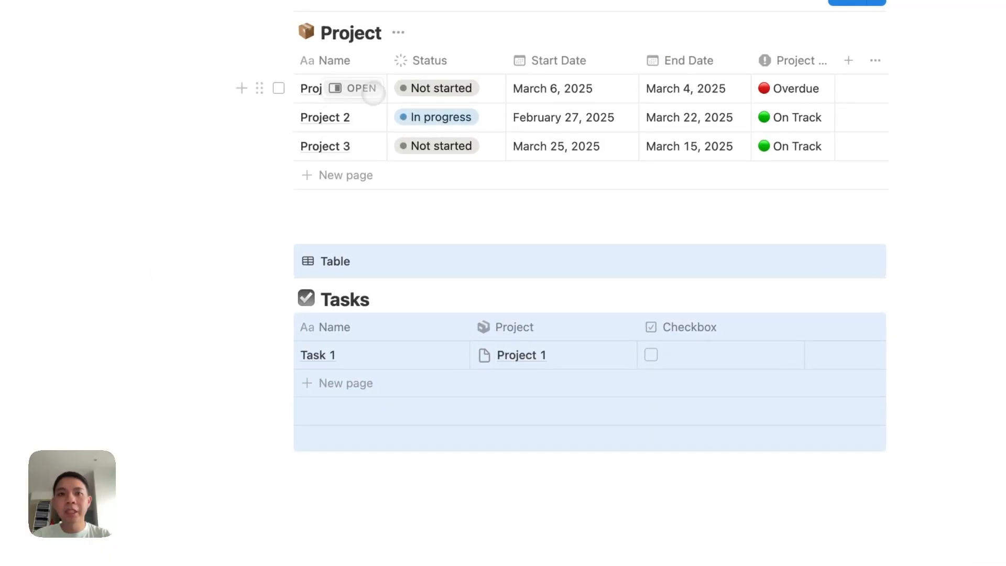
Step: Apply the Default template to Project 1 and check its task filter
click(360, 88)
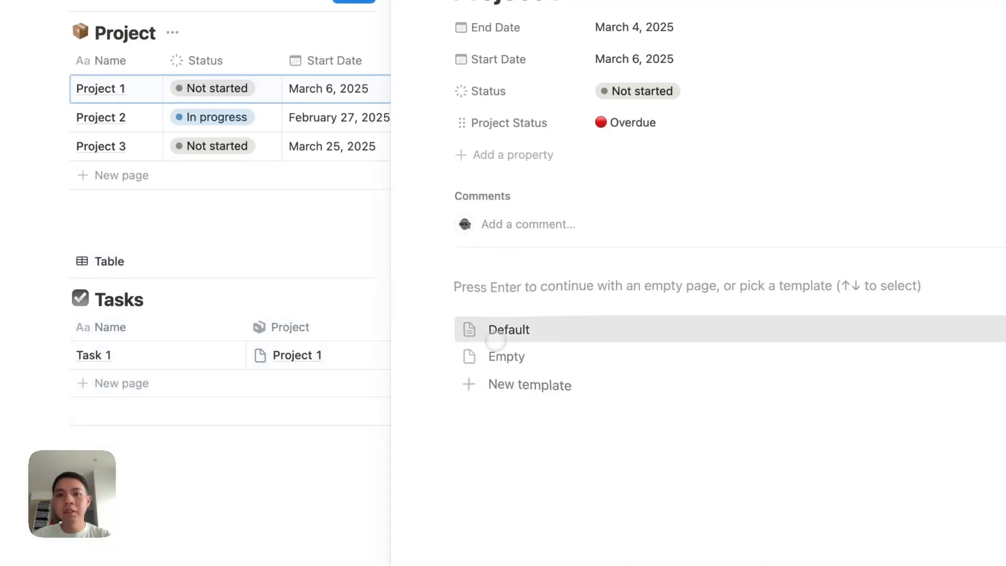
click(498, 332)
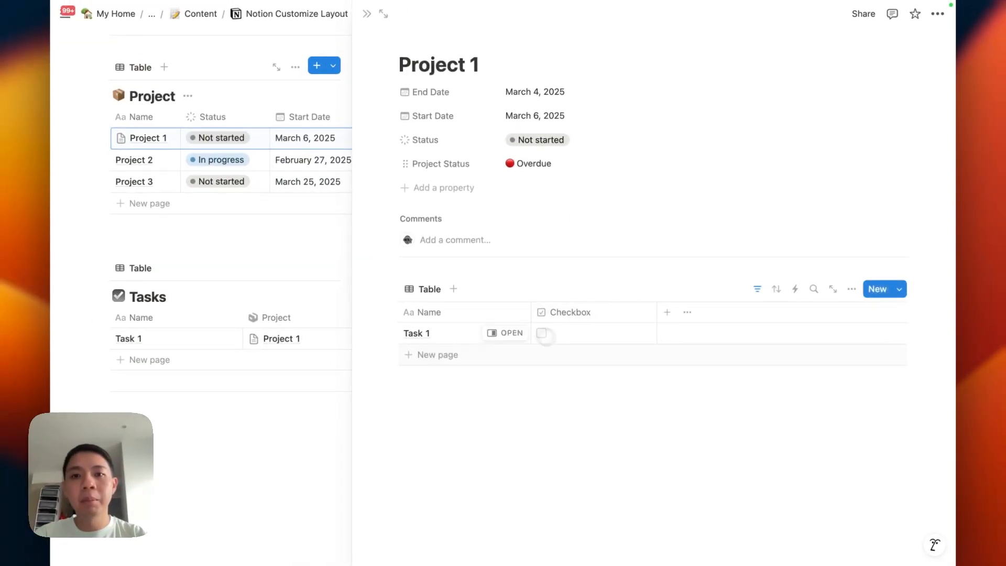
click(757, 288)
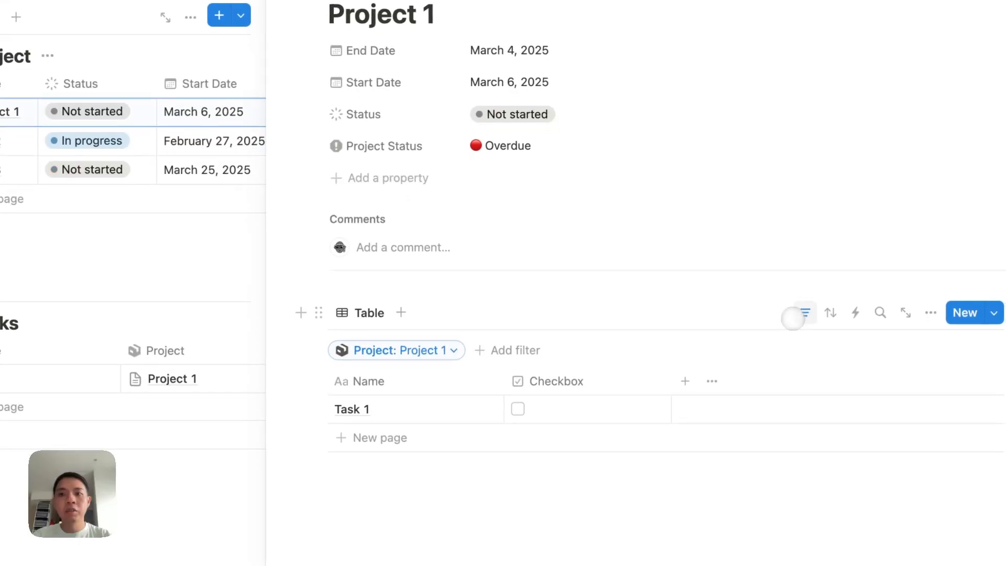
click(811, 364)
Step: Apply the Default template to Project 2 and check its task filter
click(97, 151)
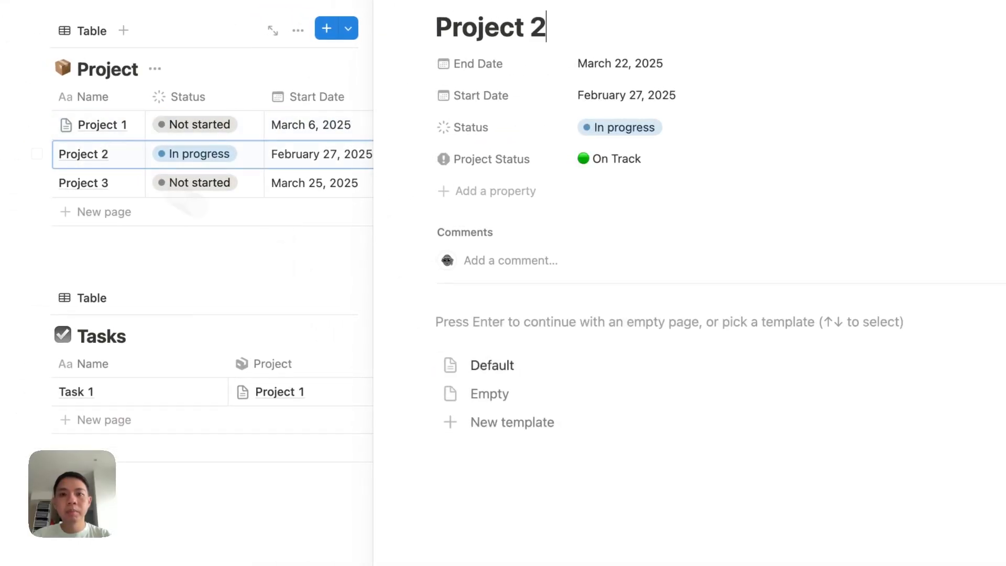
click(466, 362)
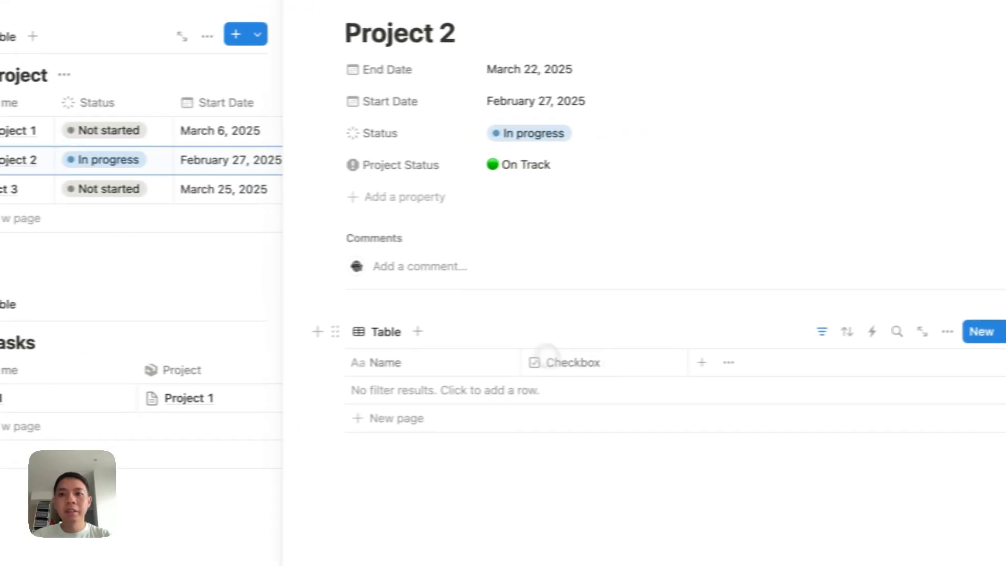
click(793, 340)
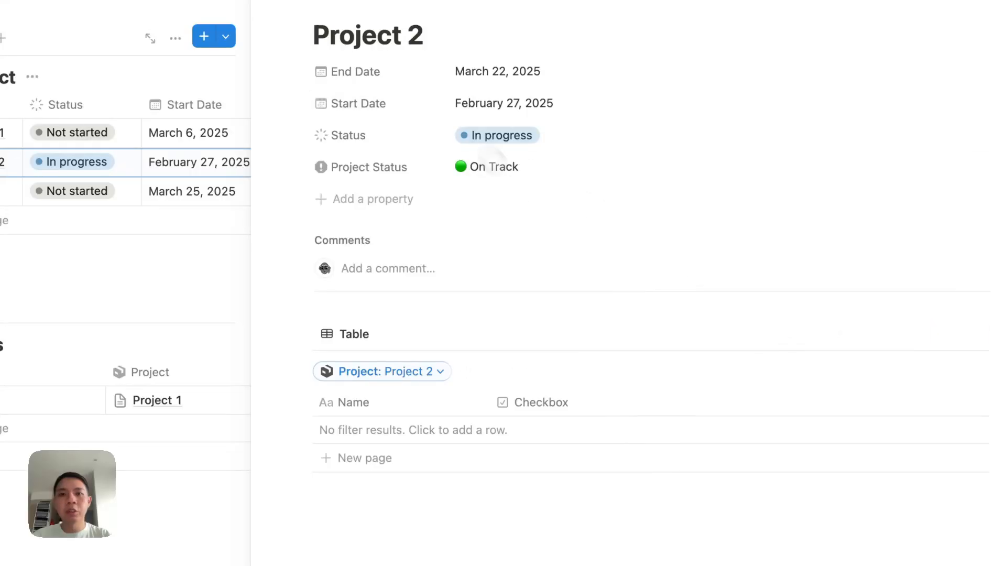
click(788, 336)
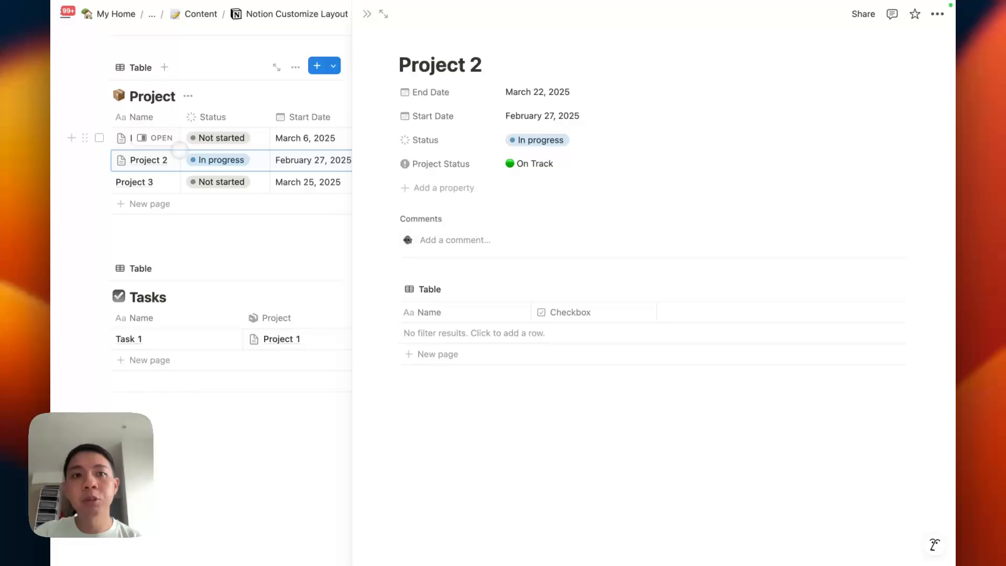
Step: Reopen Project 1, move Start Date above End Date, and bring up its page options menu
click(155, 138)
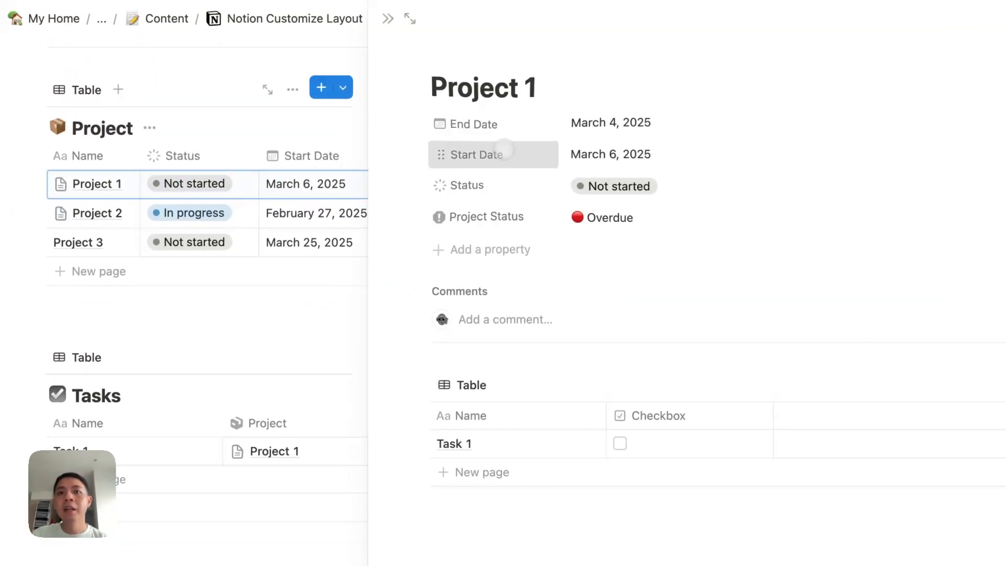
drag(504, 149, 498, 105)
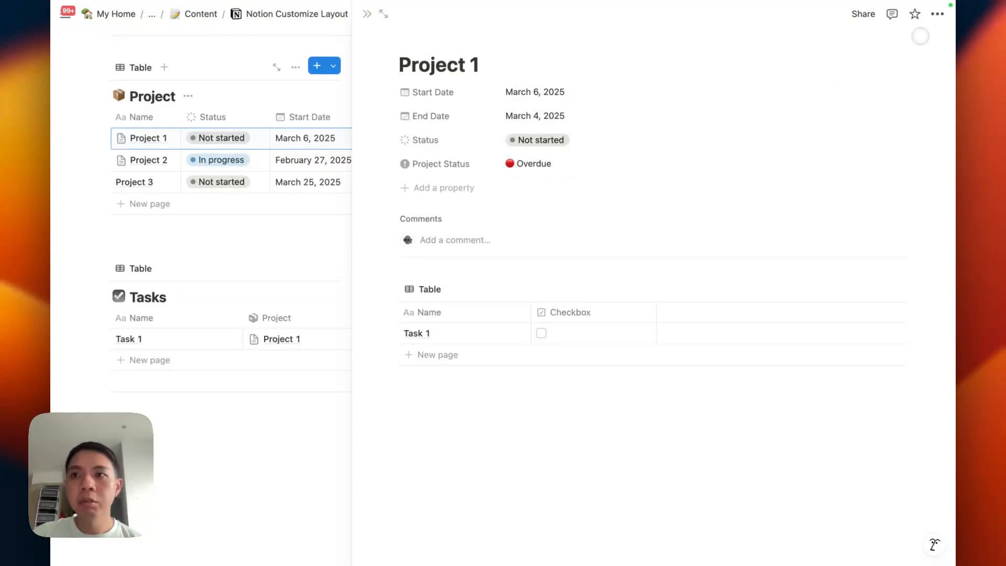
click(937, 14)
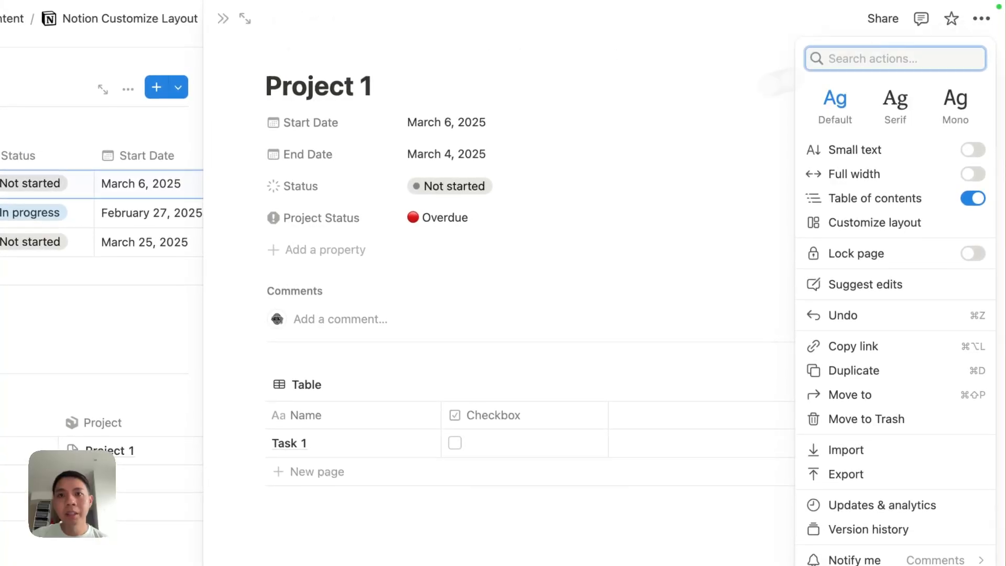
click(774, 79)
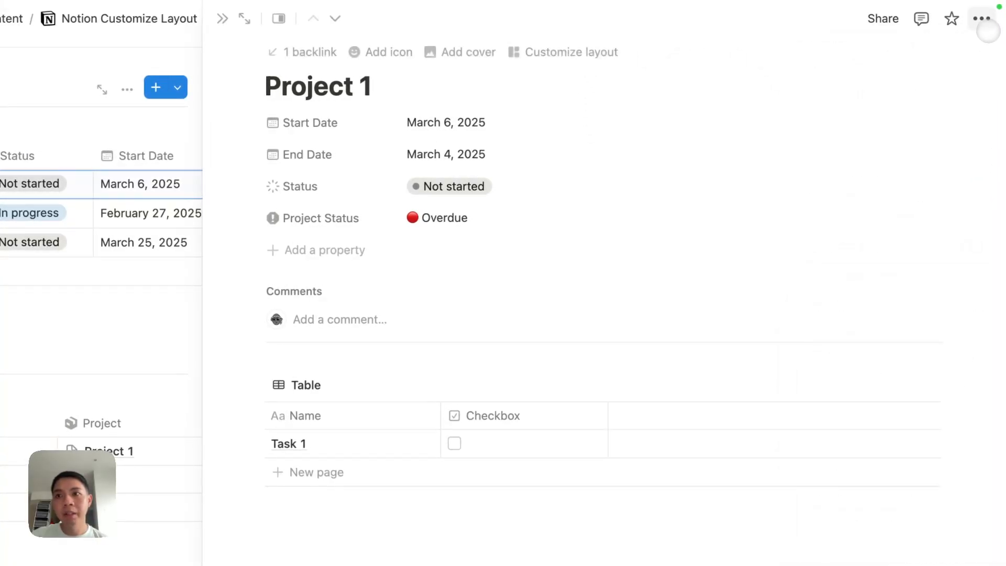
click(987, 29)
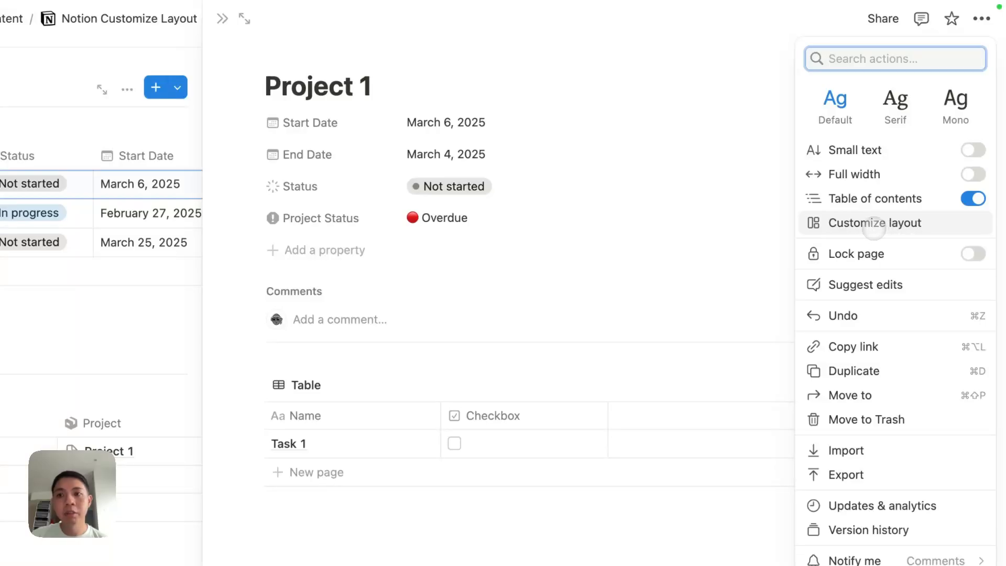
click(873, 226)
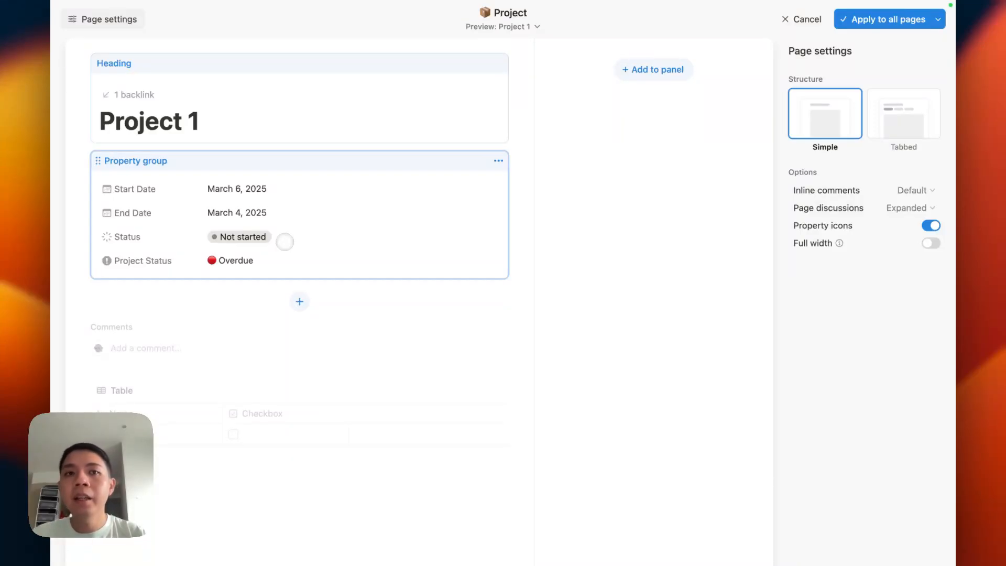
click(283, 241)
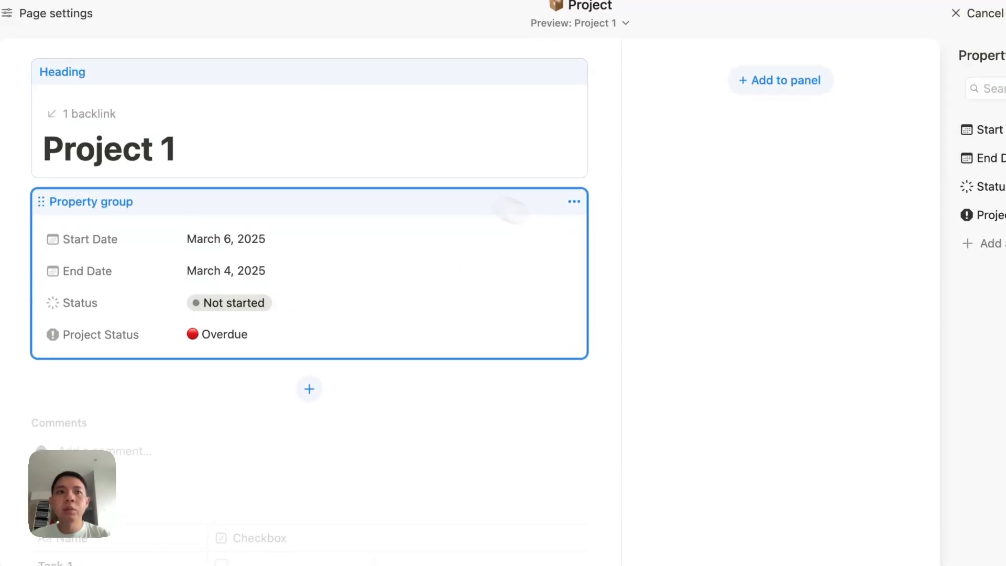
Step: Leave the layout editor and set Project Status visibility to Always hide
click(980, 13)
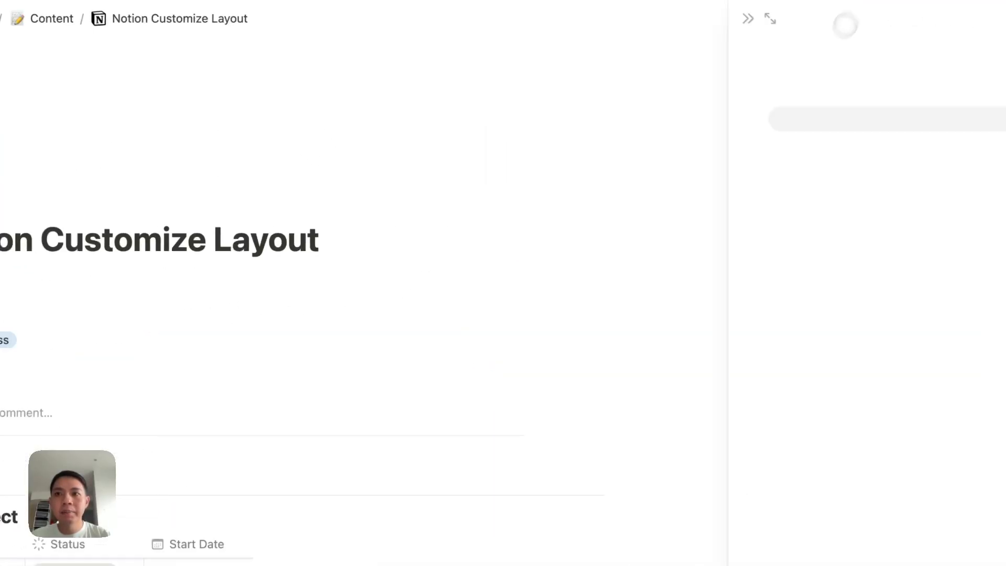
click(360, 218)
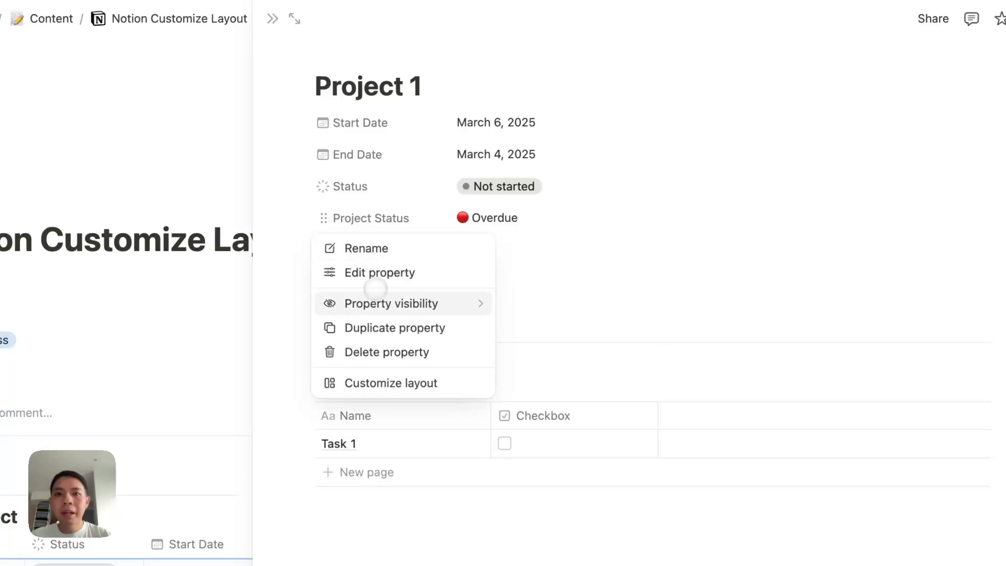
mouse_move(377, 309)
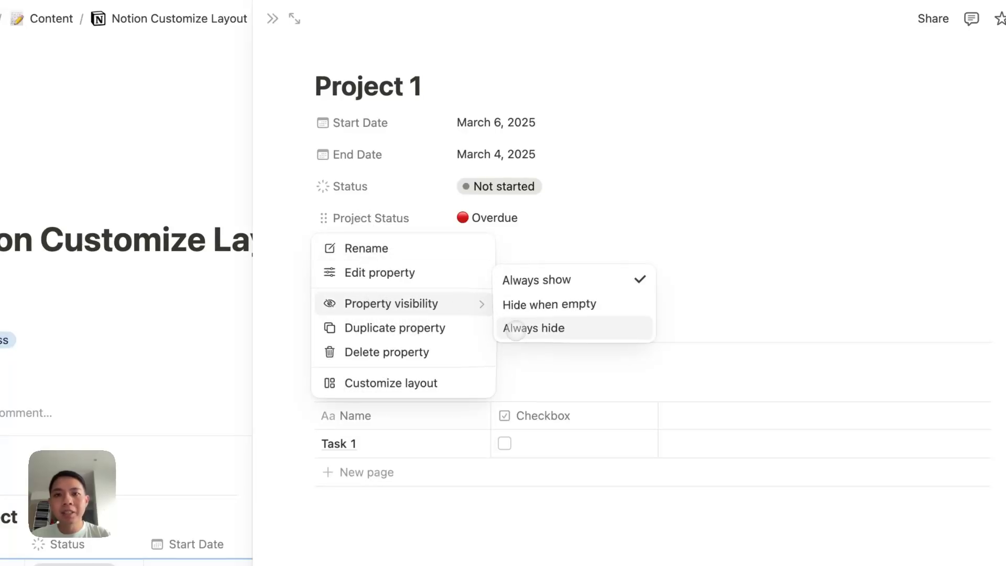
click(516, 329)
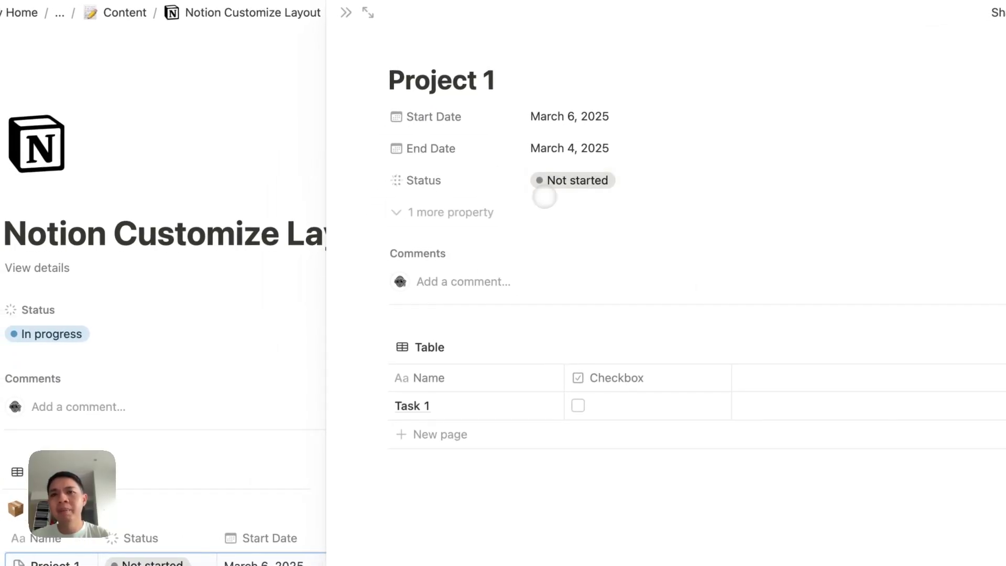
Step: Expand and collapse '1 more property' to confirm Project Status is tucked away
click(420, 213)
click(422, 271)
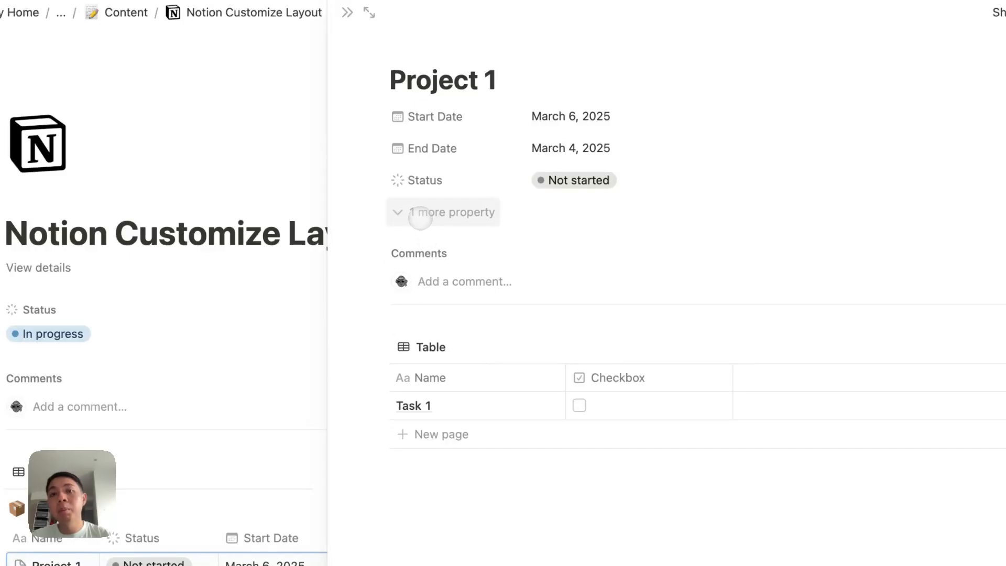
click(421, 215)
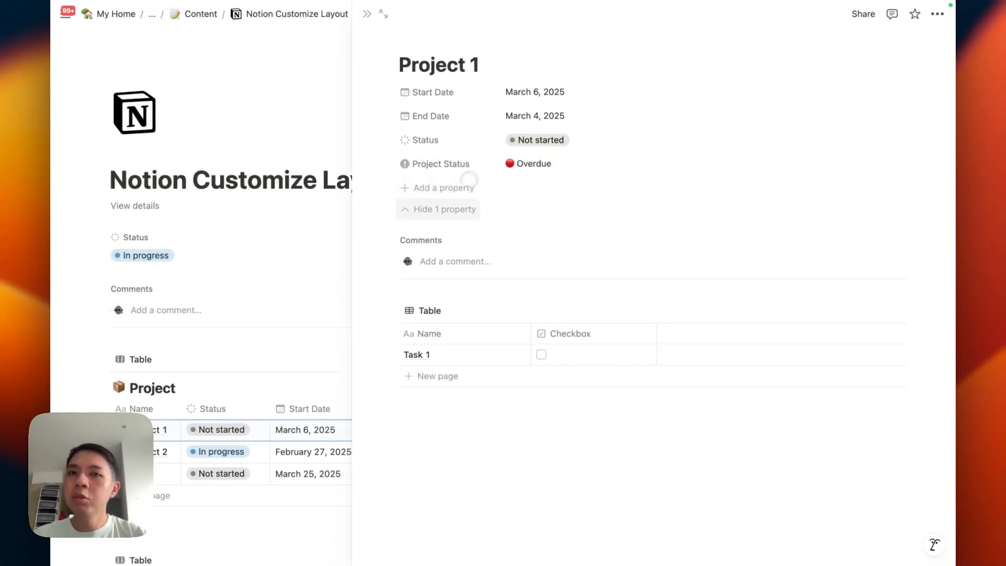
click(433, 209)
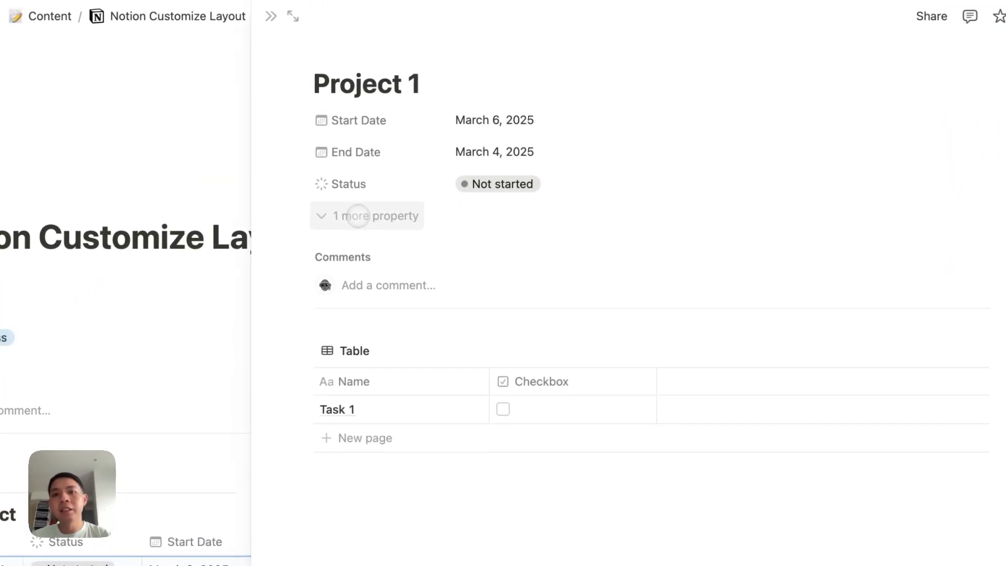
click(358, 216)
click(369, 274)
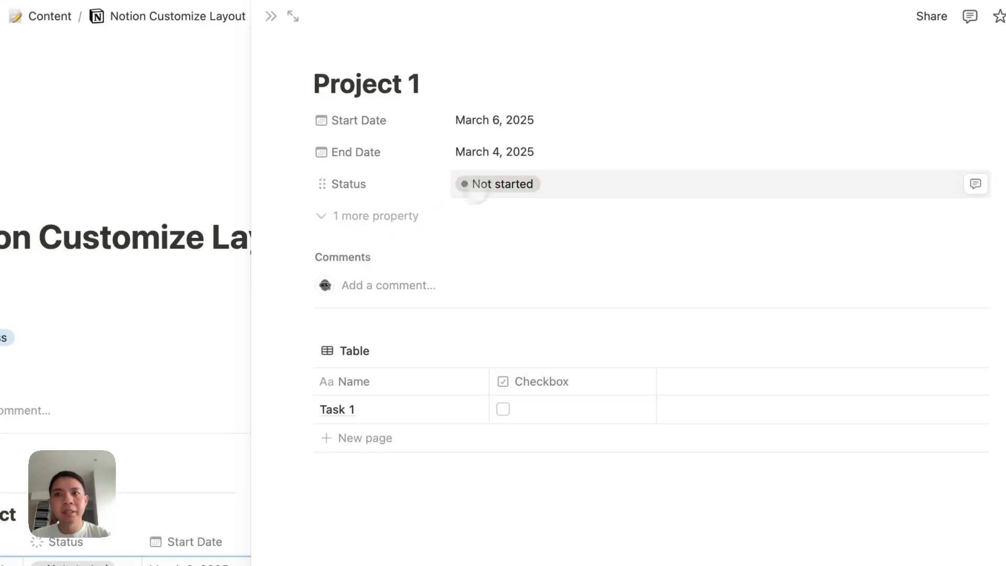
Step: In Customize layout, add Project Status as its own block and drag it to the side panel
click(980, 18)
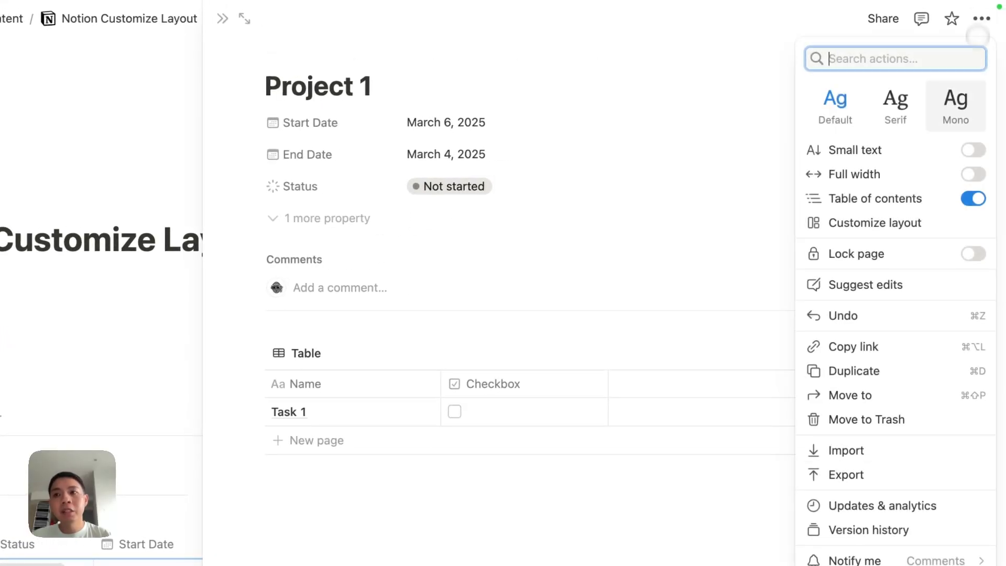
click(958, 222)
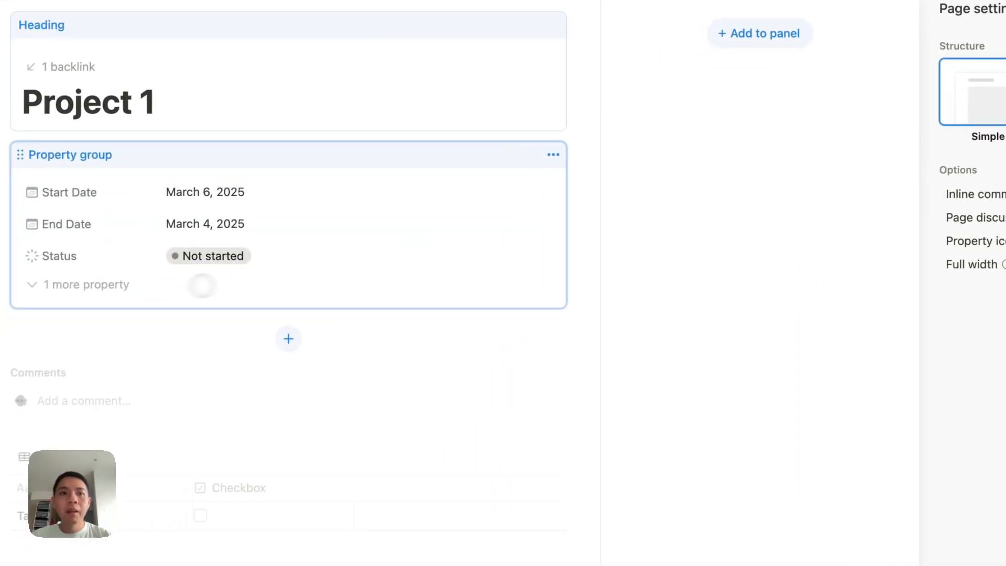
click(87, 288)
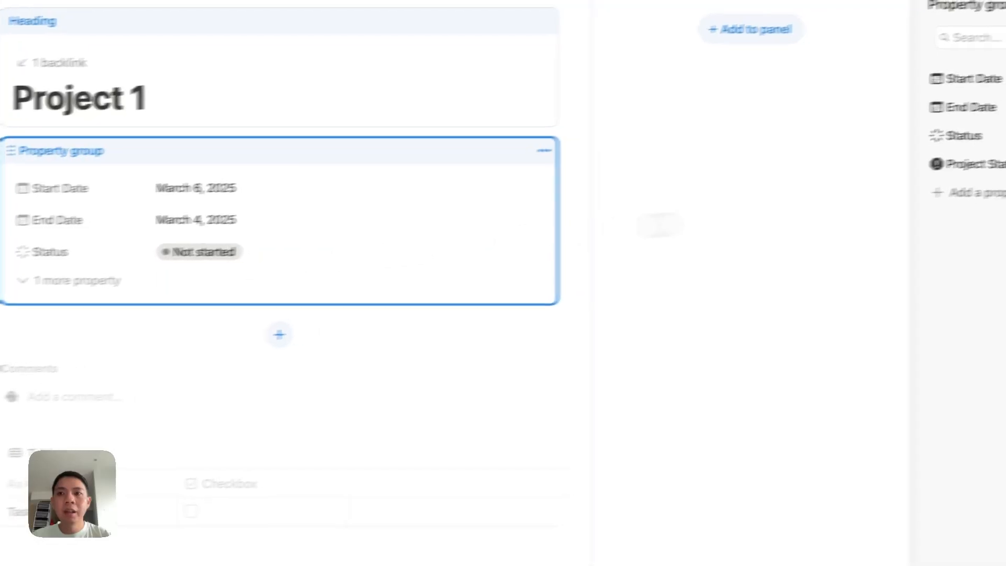
click(964, 164)
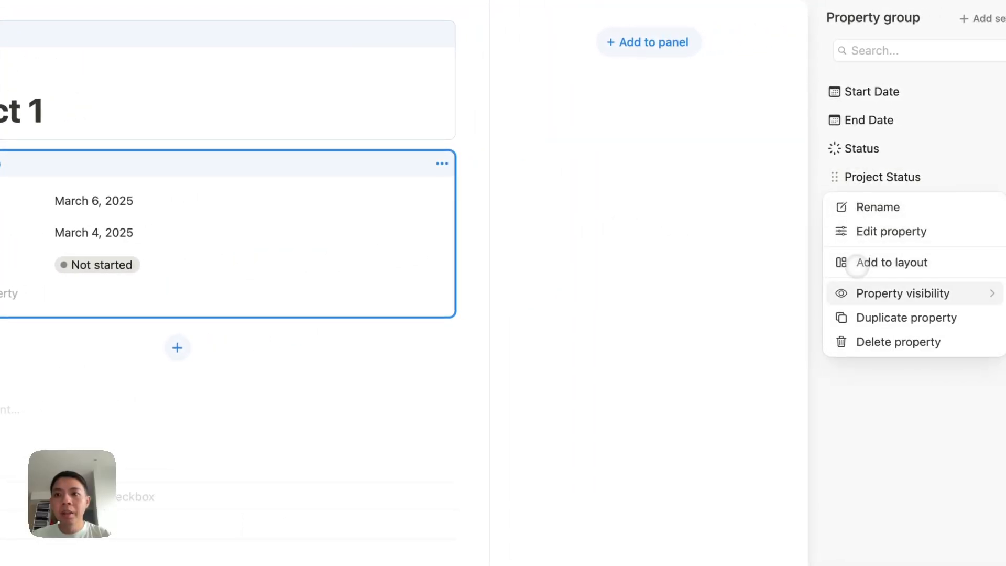
click(860, 263)
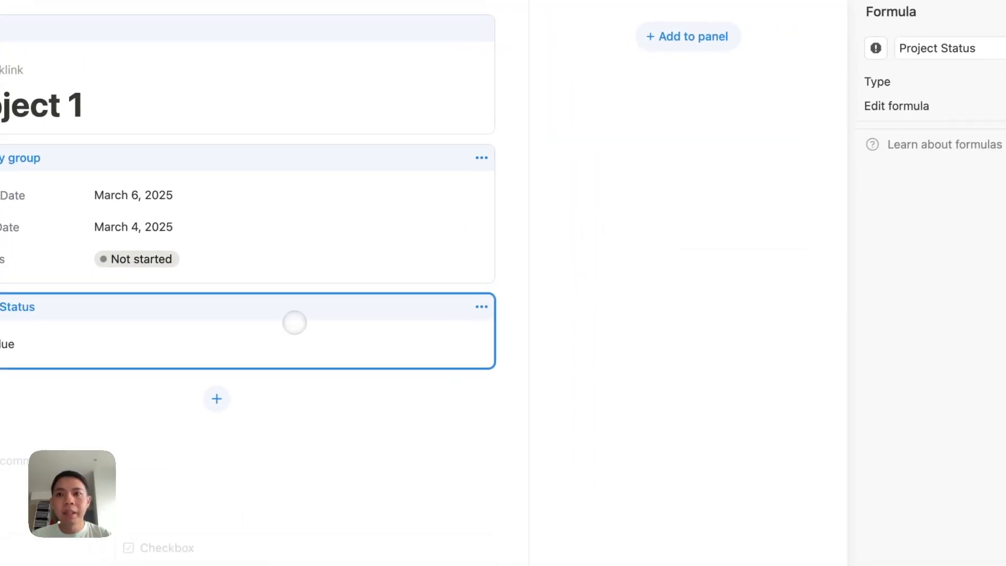
drag(294, 323, 690, 83)
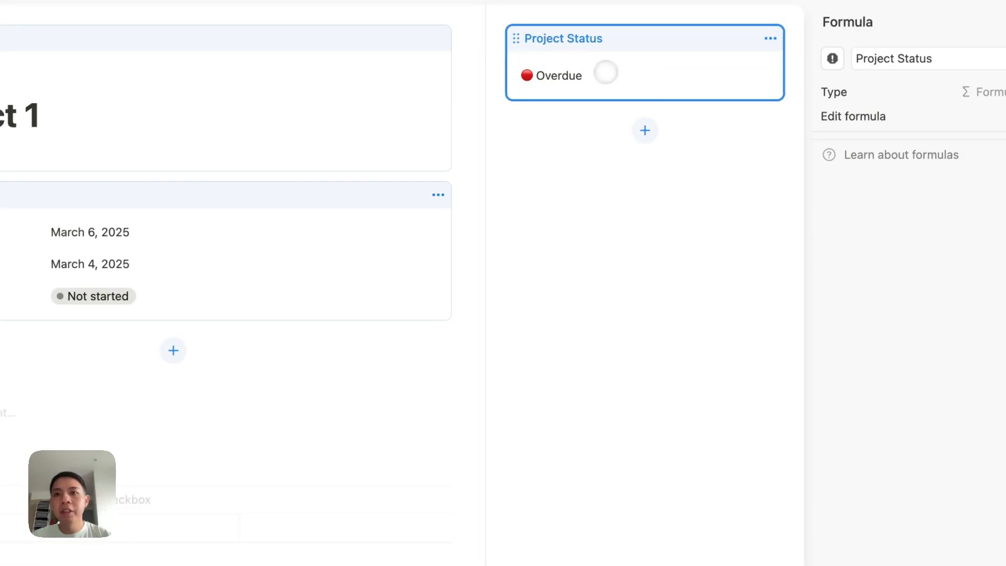
Step: Replace that block with Project Status added to the side panel, and apply to all pages
click(768, 40)
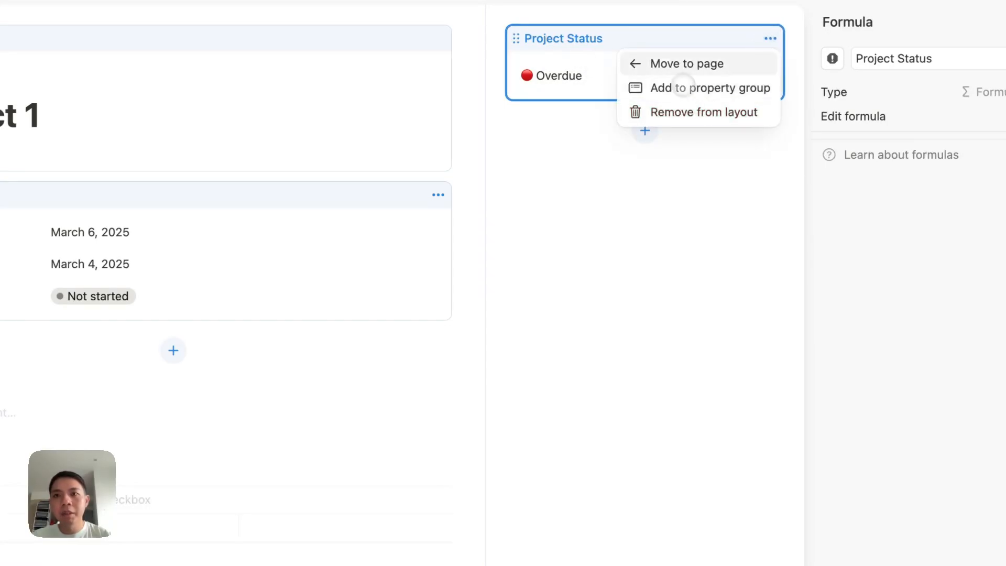
click(671, 111)
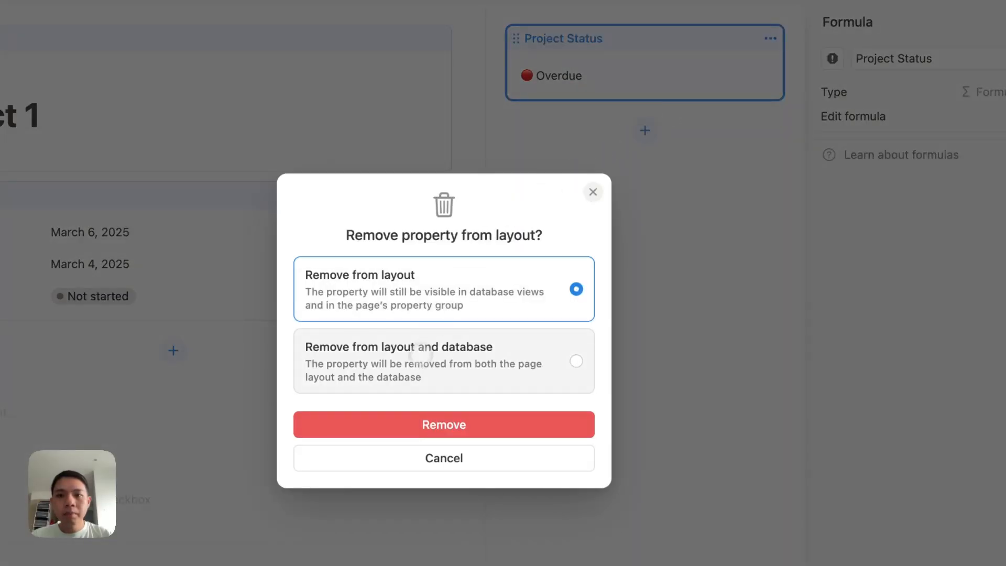
click(407, 423)
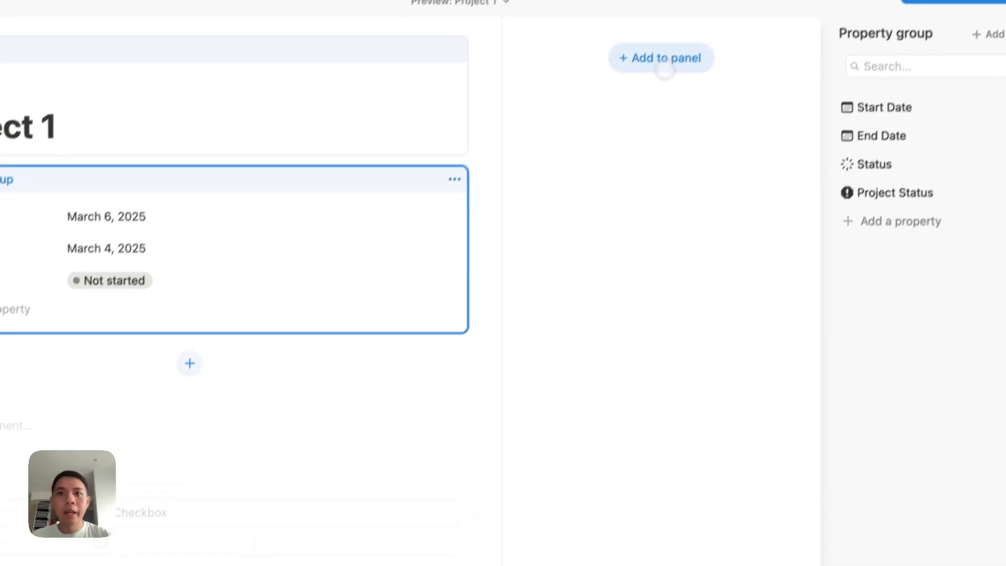
click(674, 34)
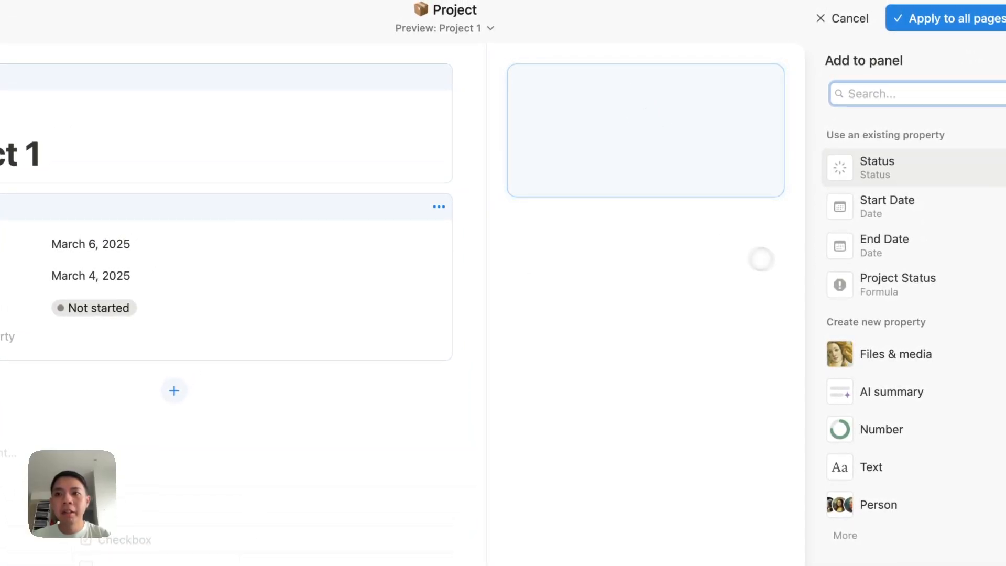
click(865, 282)
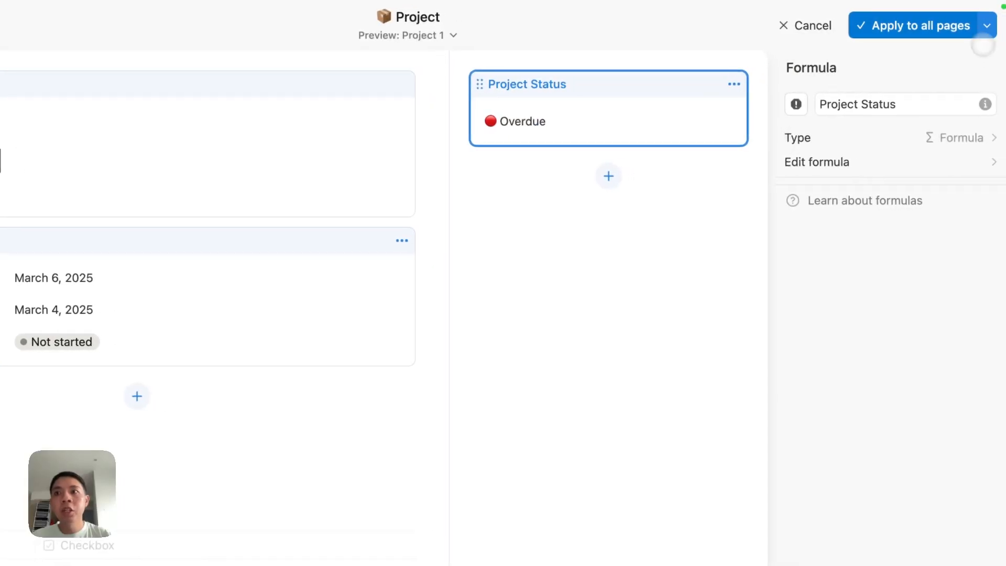
click(978, 15)
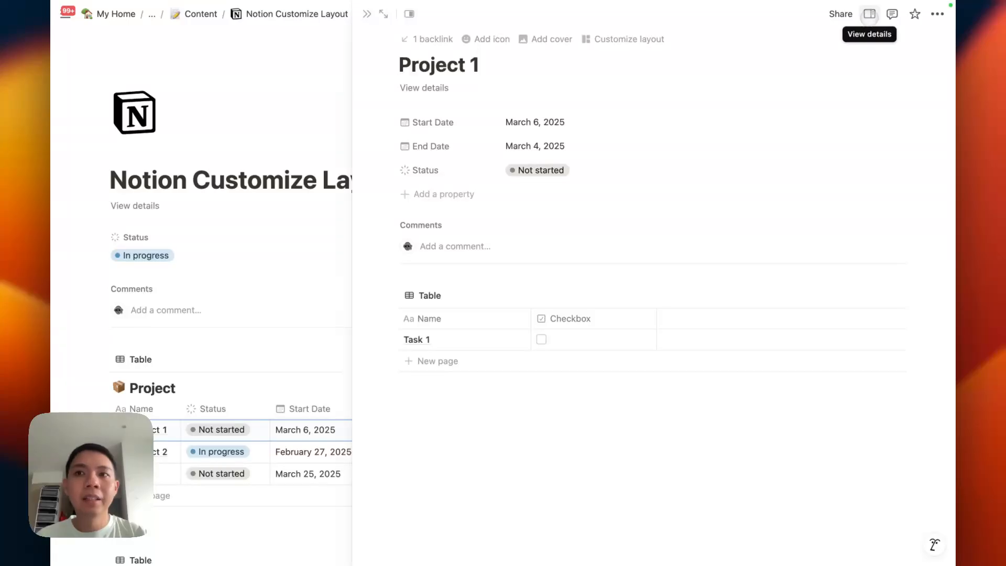
Step: Check Project Status showing Overdue in the details panel, then reopen the layout editor
click(869, 15)
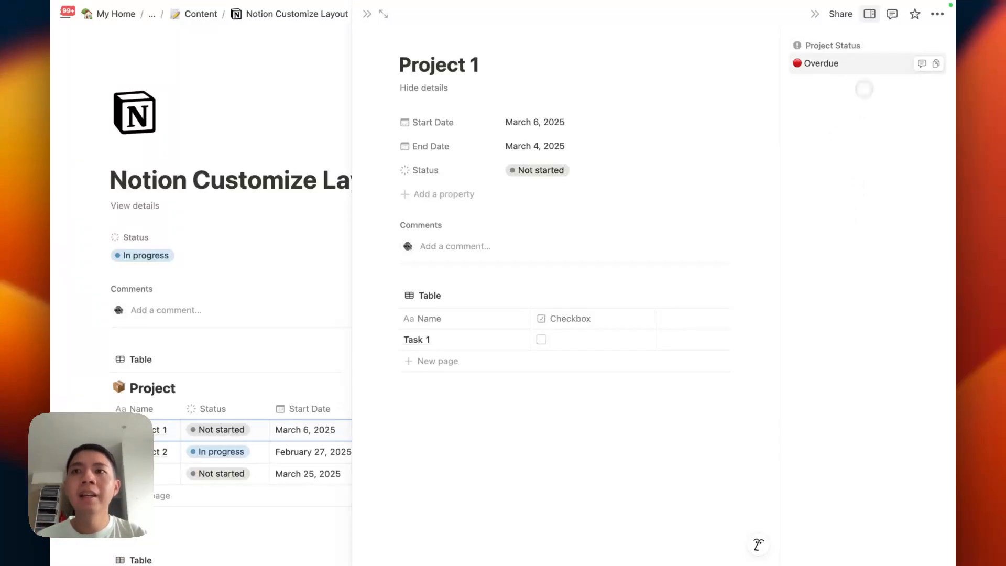
click(869, 13)
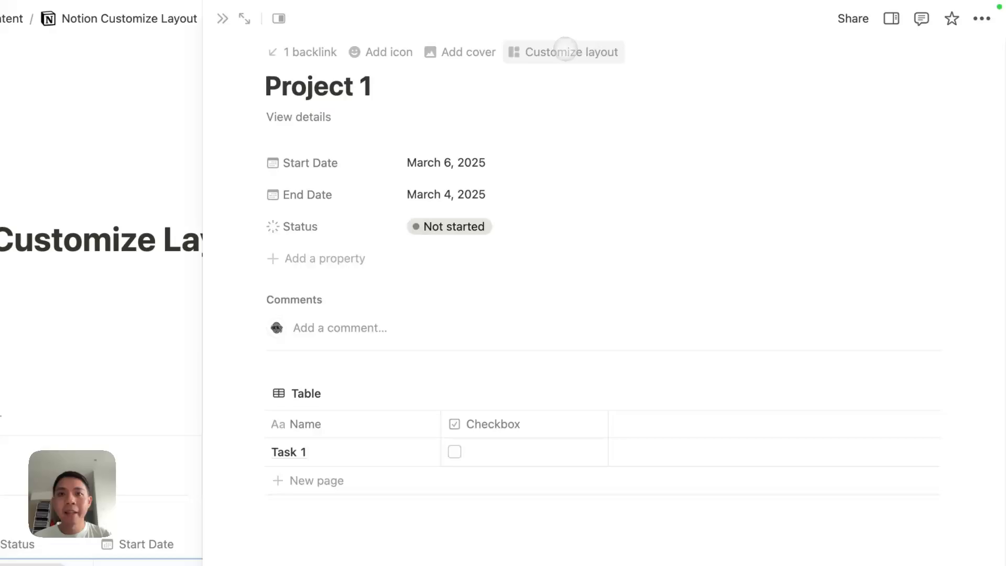
click(565, 52)
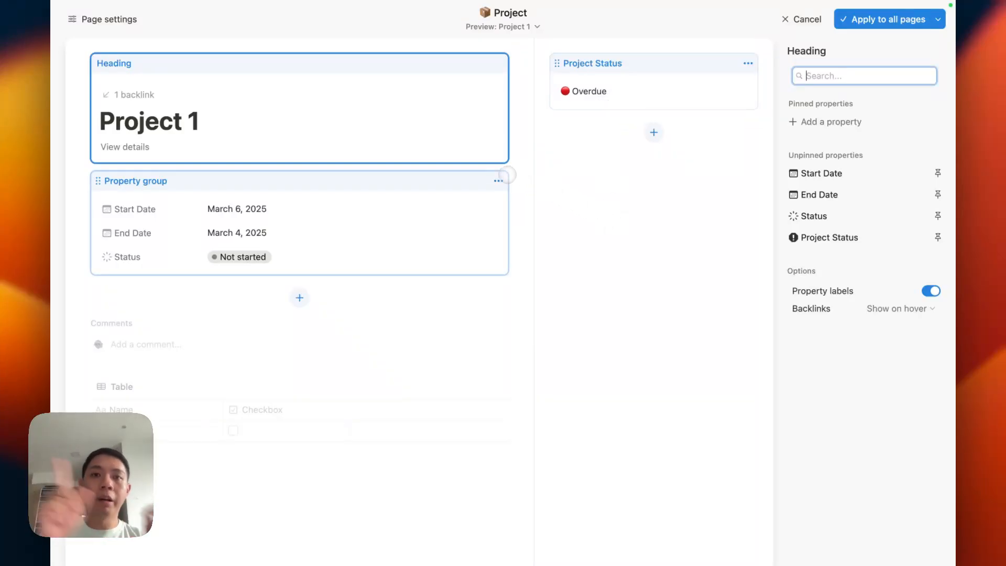
Step: Move the property group to the side panel, add Start Date and End Date as blocks, and apply to all pages
click(498, 180)
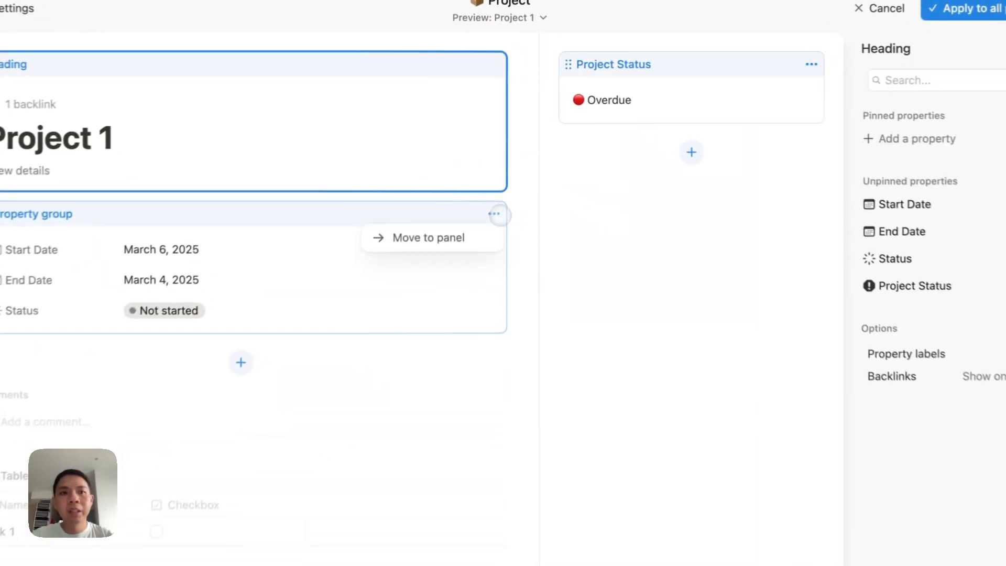
click(489, 199)
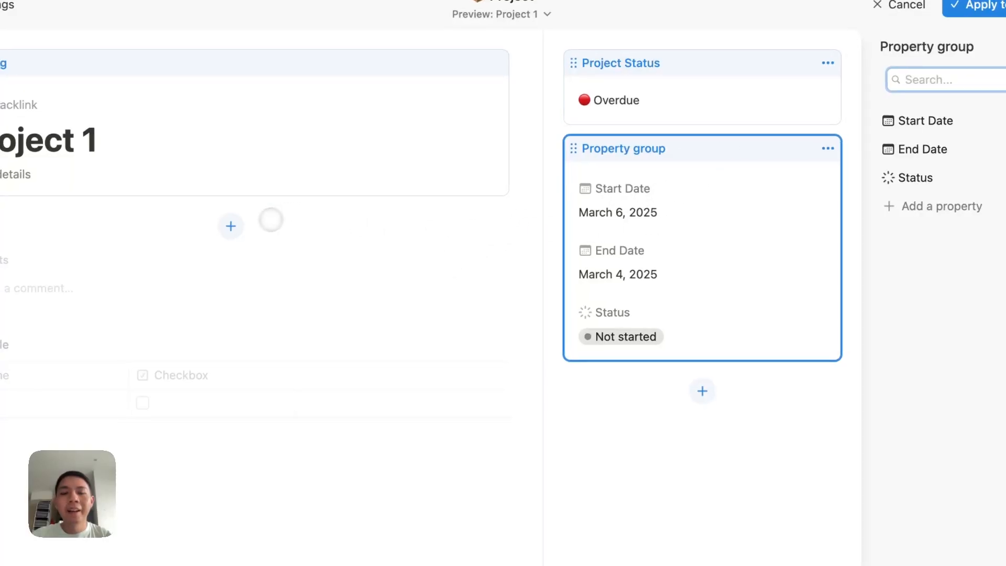
click(228, 226)
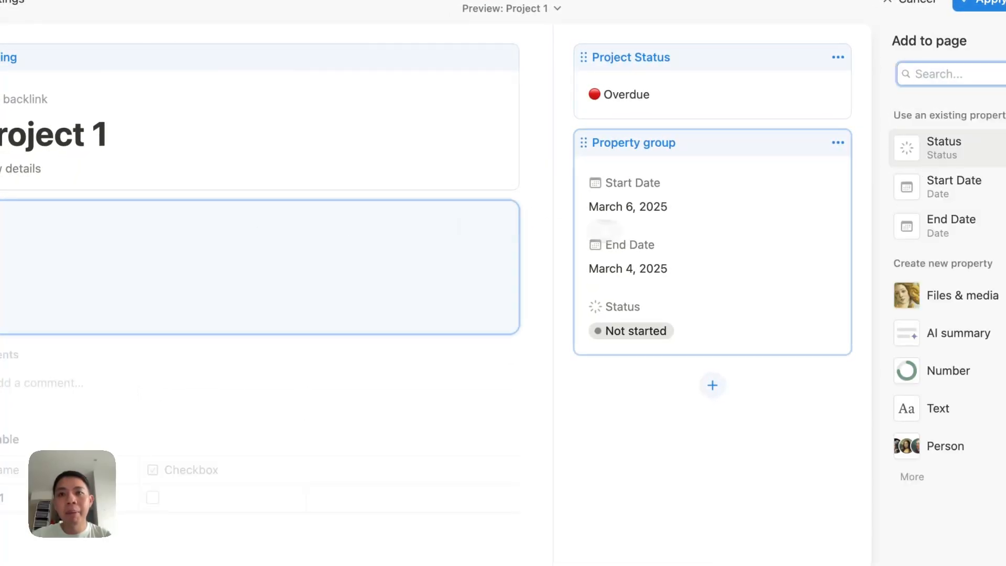
click(954, 186)
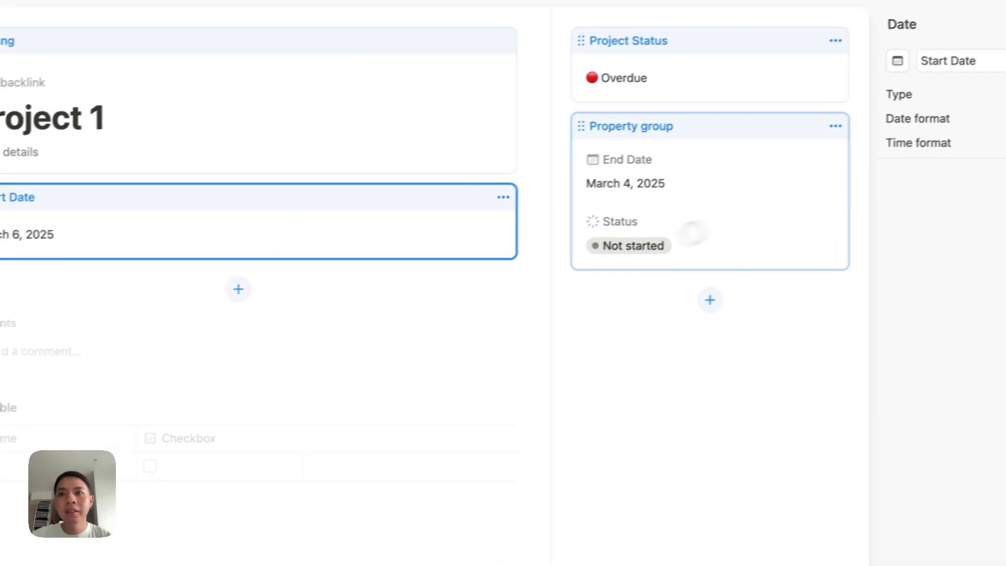
click(227, 272)
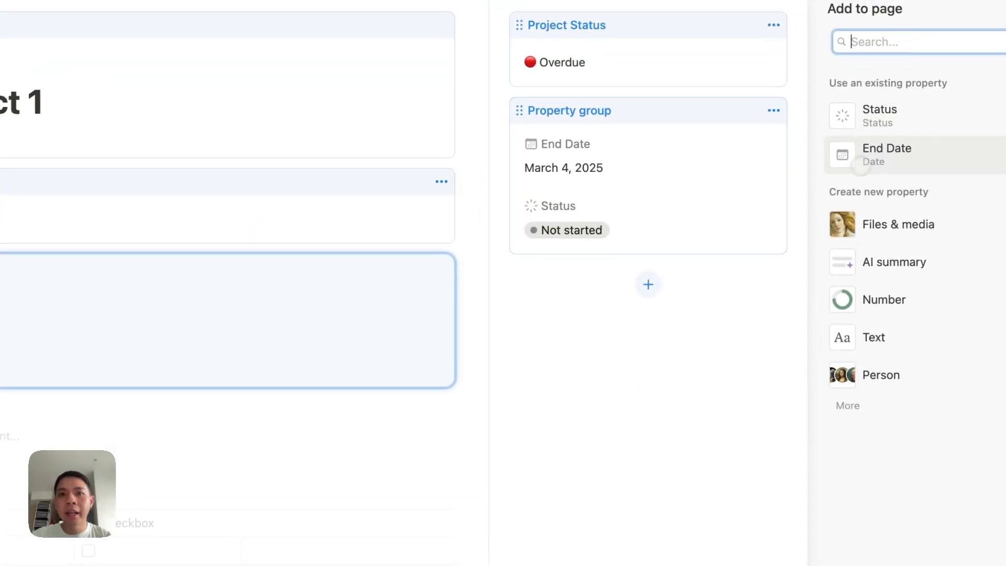
click(915, 151)
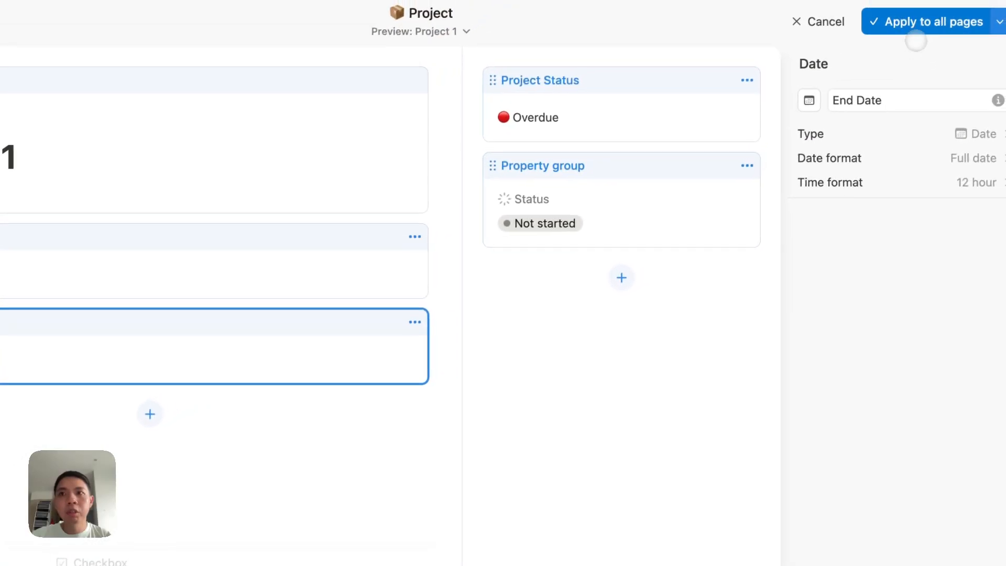
click(914, 37)
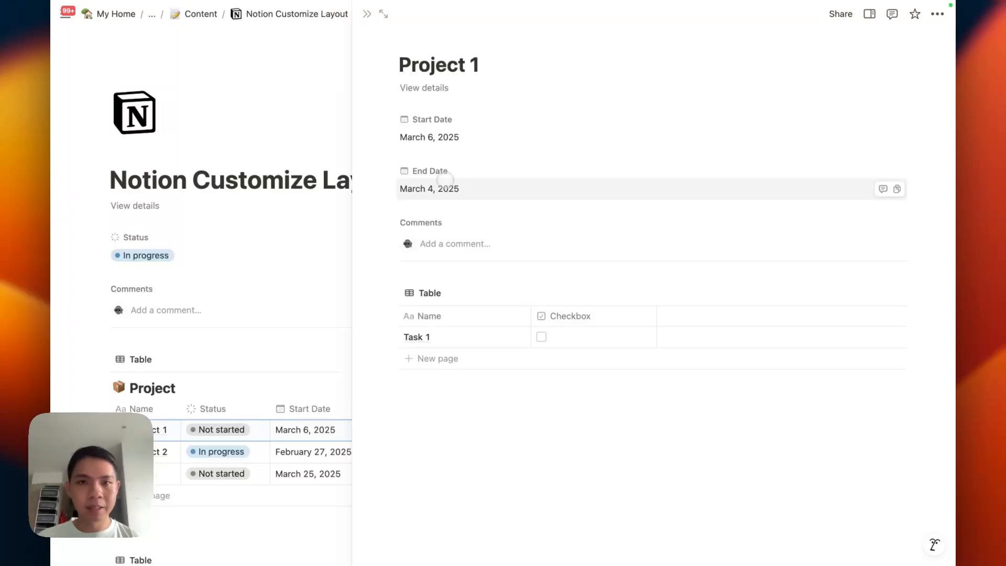
Step: Check Project 1's Start Date calendar, then return to the layout editor
click(445, 137)
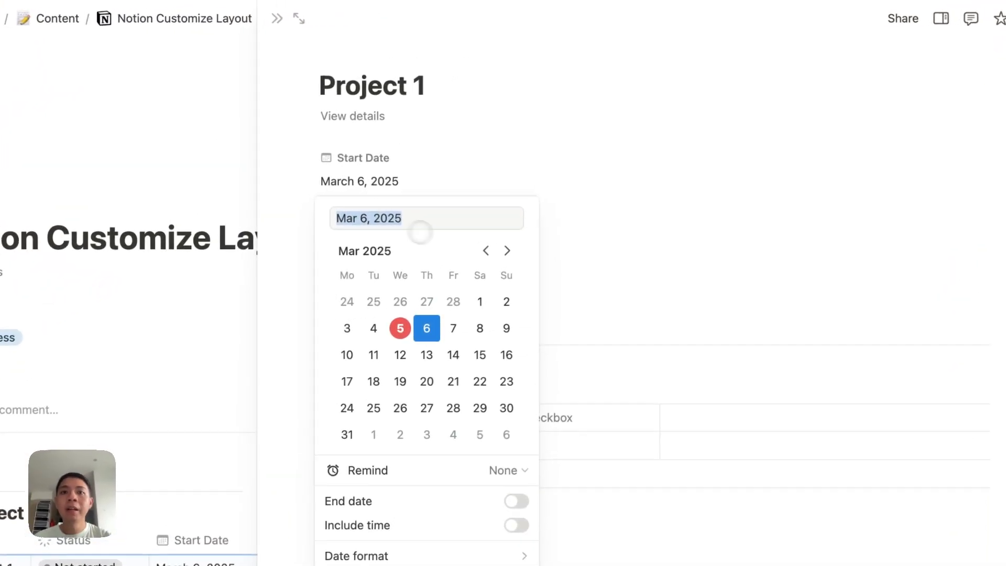
click(546, 142)
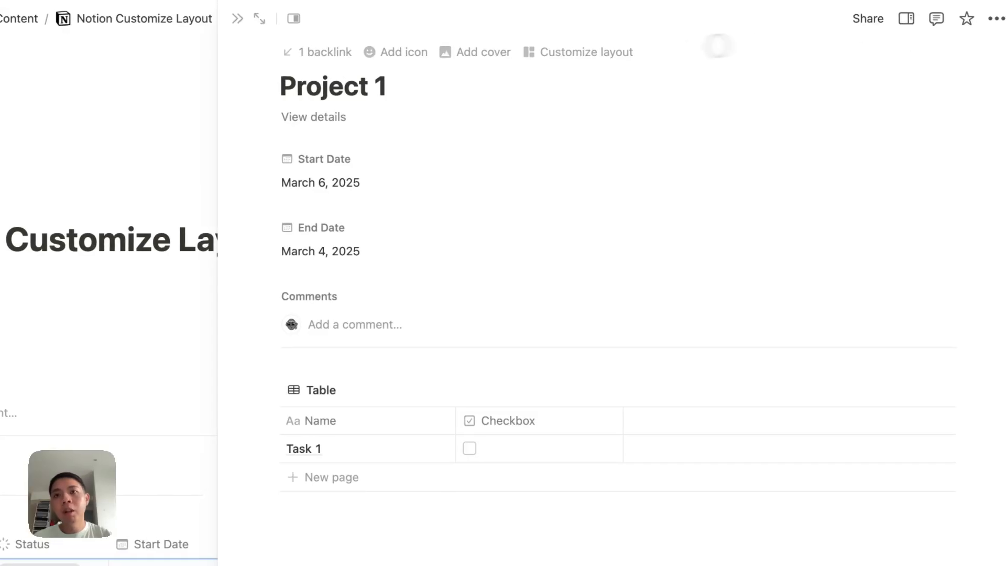
click(599, 51)
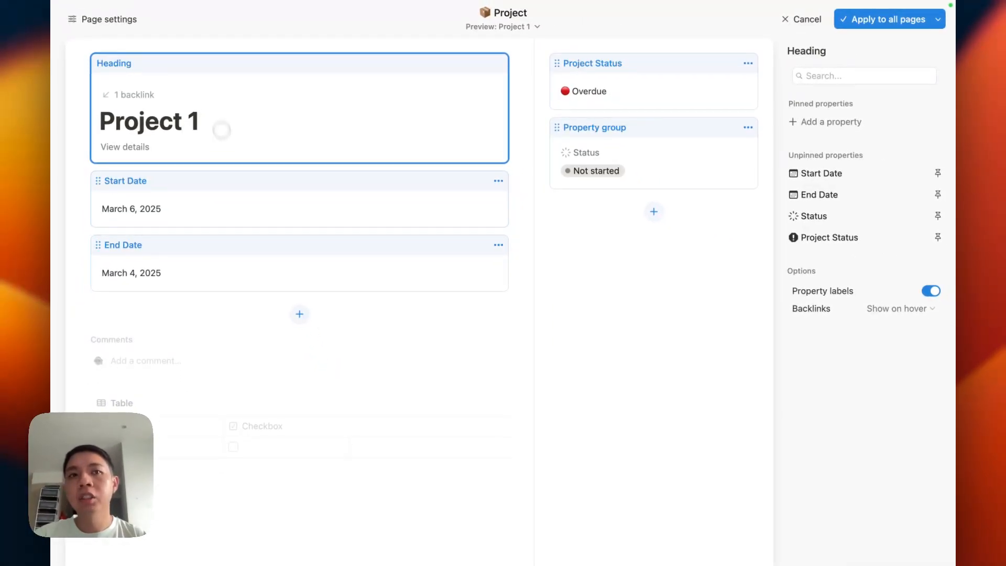
Step: Pin Start Date, End Date and Status into the Project 1 heading
click(288, 237)
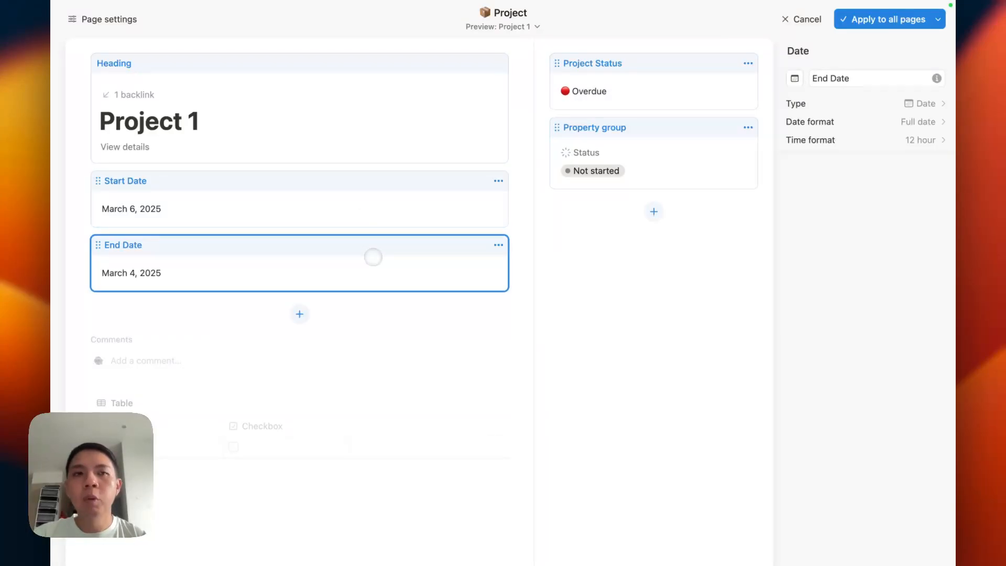
click(275, 208)
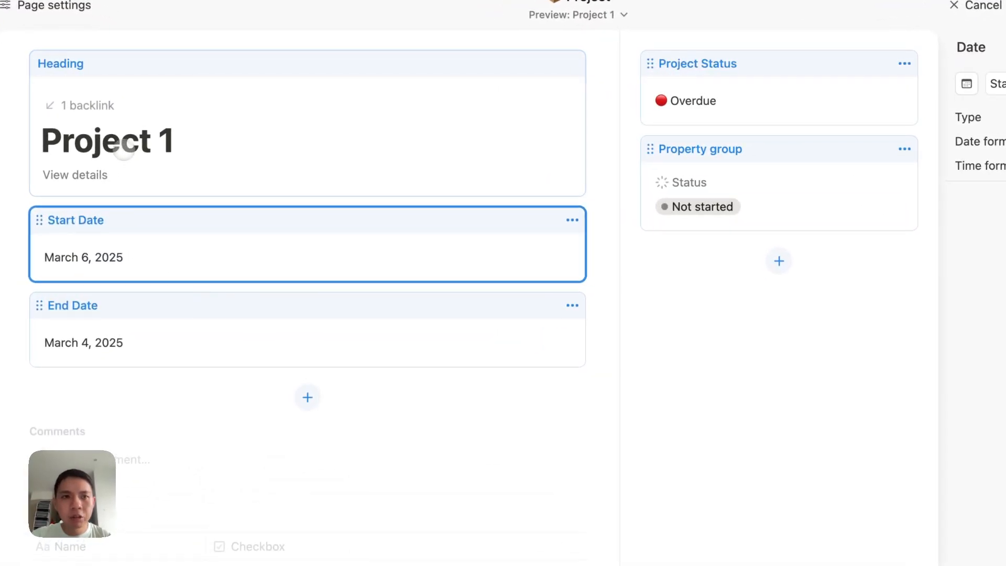
click(234, 171)
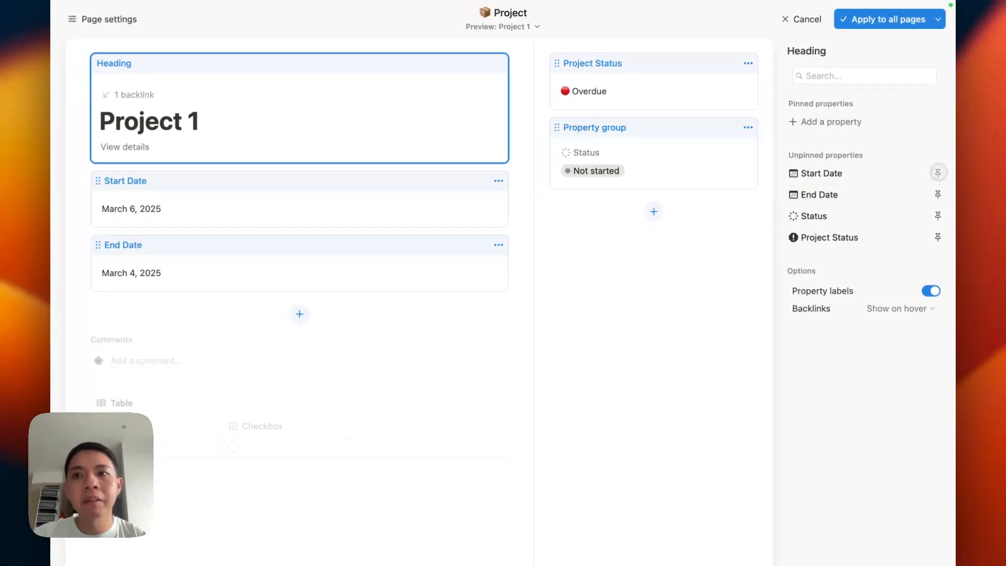
click(937, 172)
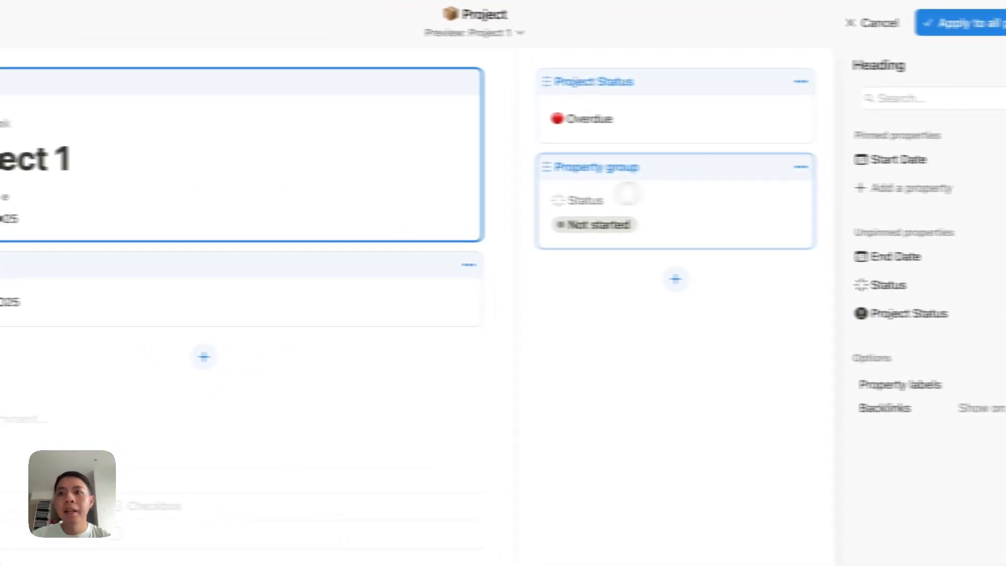
click(983, 230)
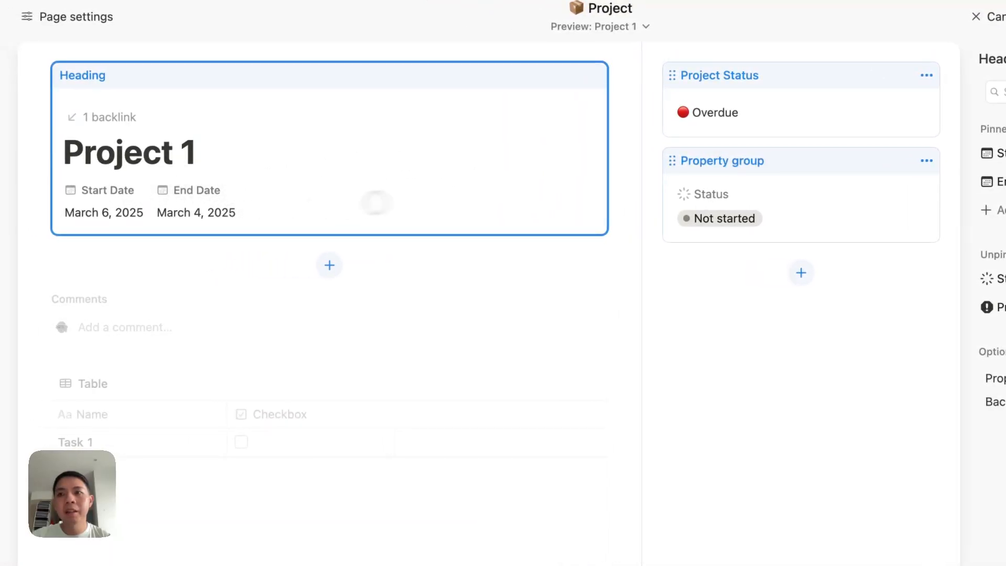
click(989, 268)
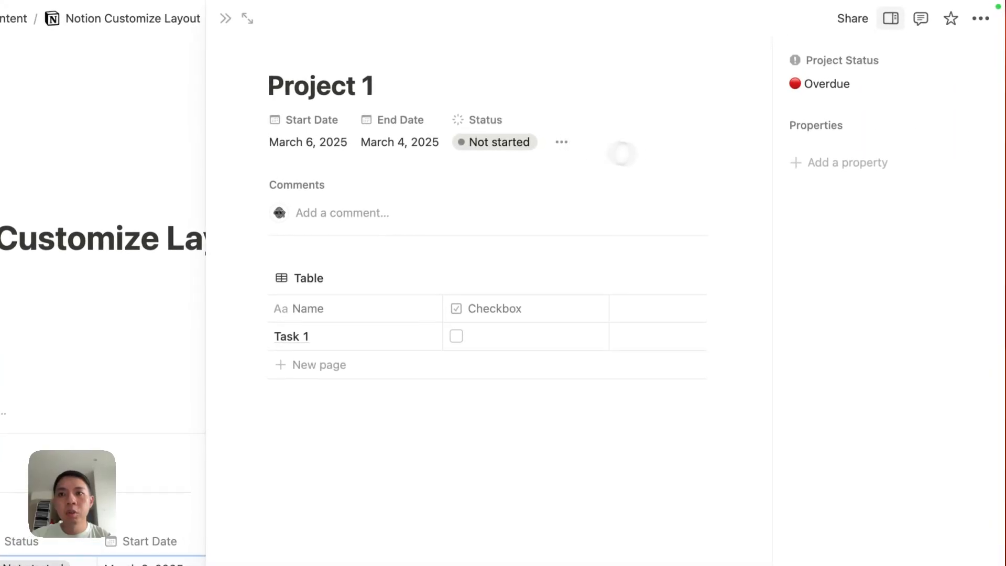
Step: Toggle the details side panel off and on, then reopen the Project layout editor via Customize layout
click(556, 143)
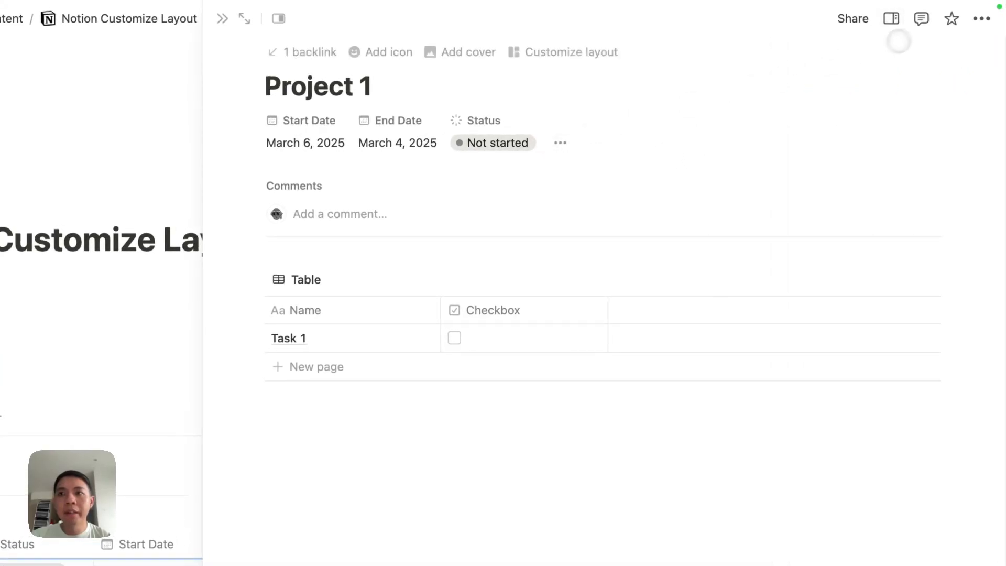
click(892, 20)
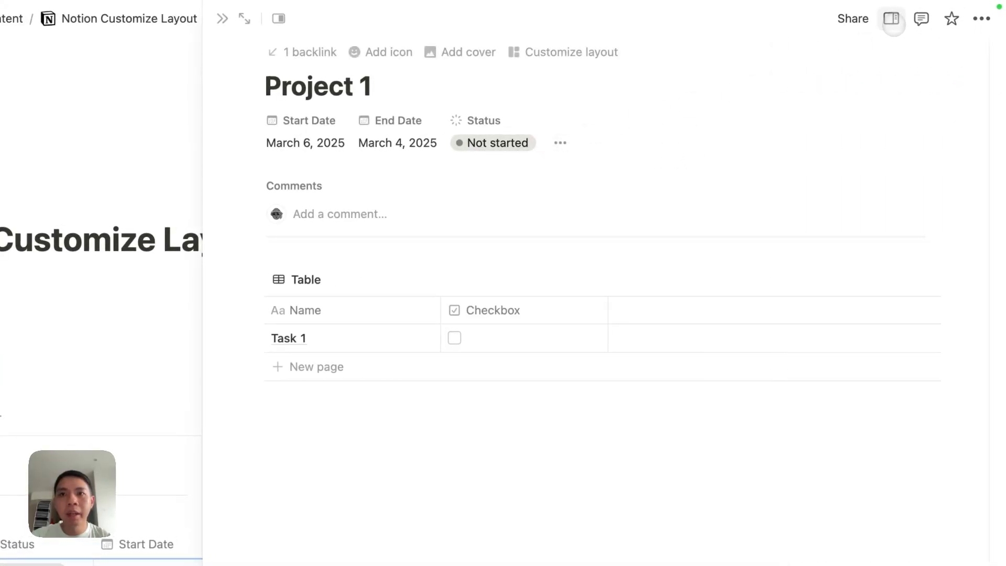
click(619, 52)
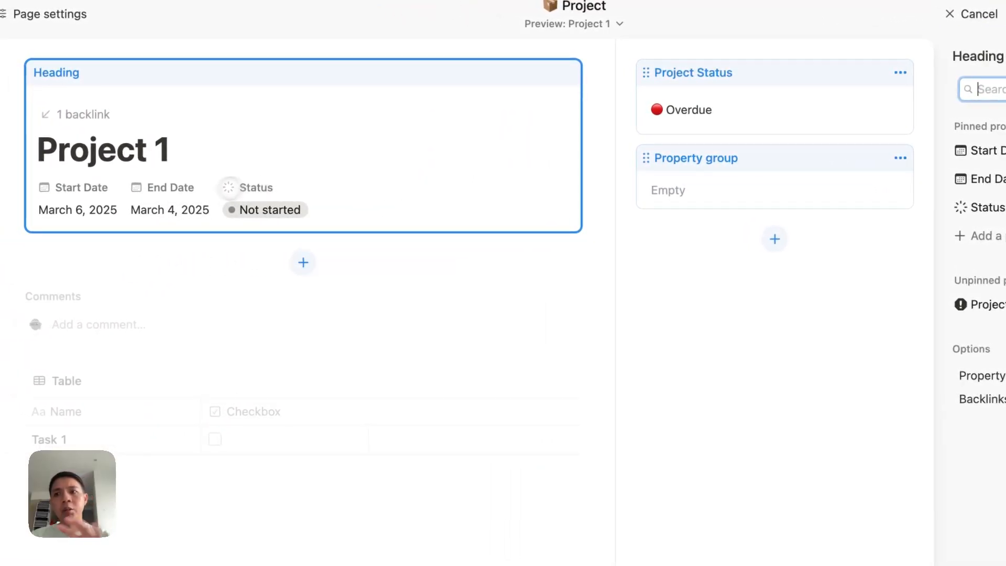
click(558, 314)
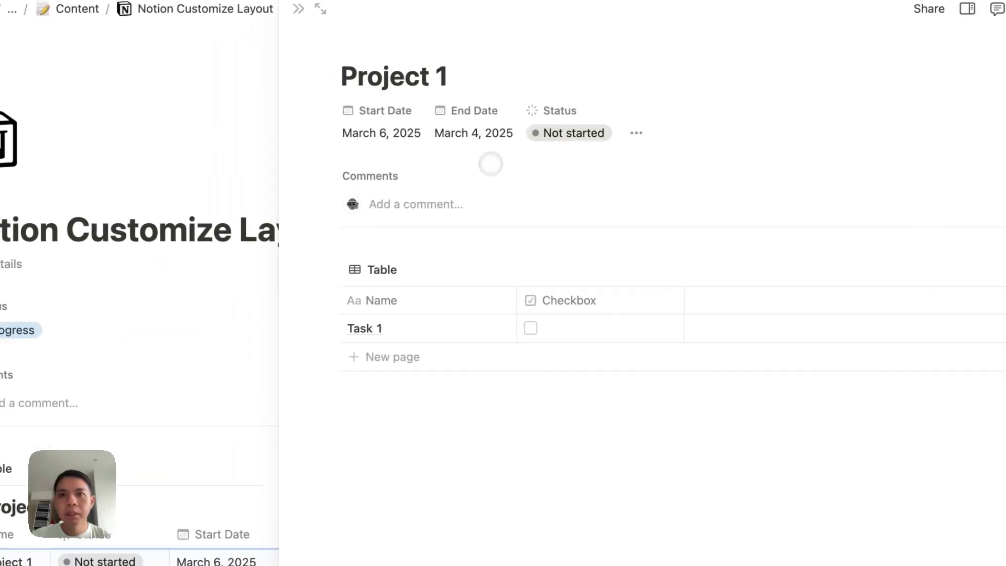
click(648, 133)
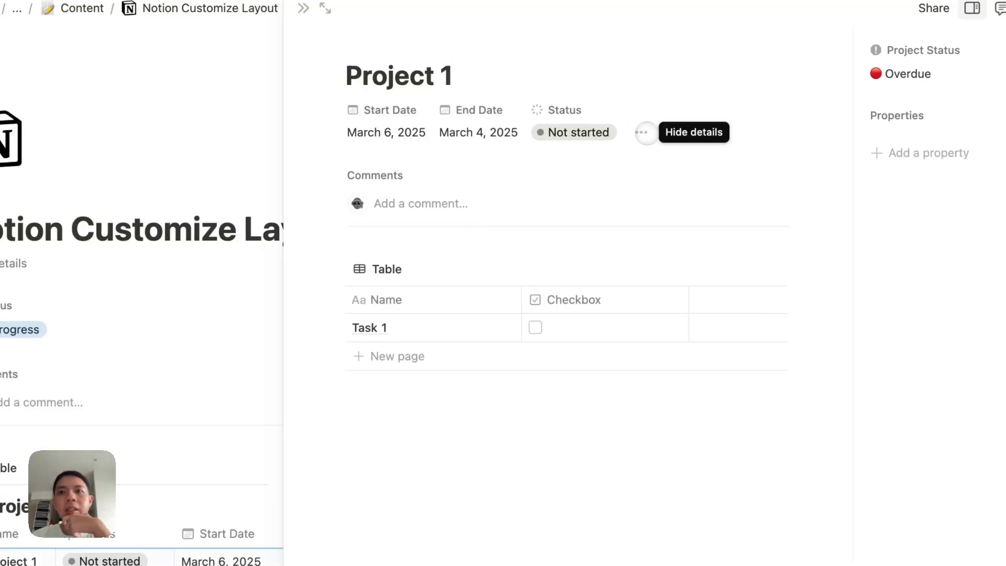
click(648, 132)
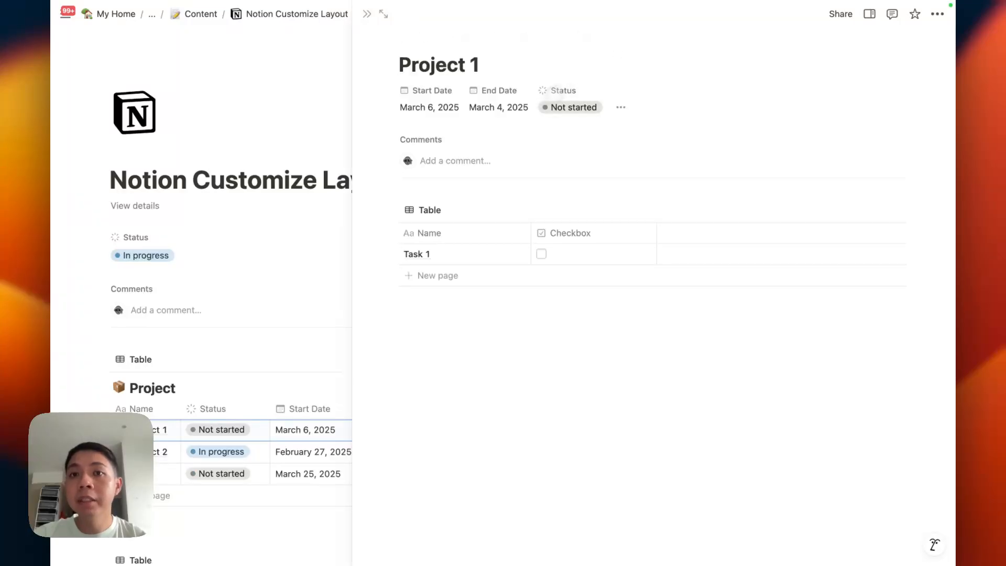
click(717, 46)
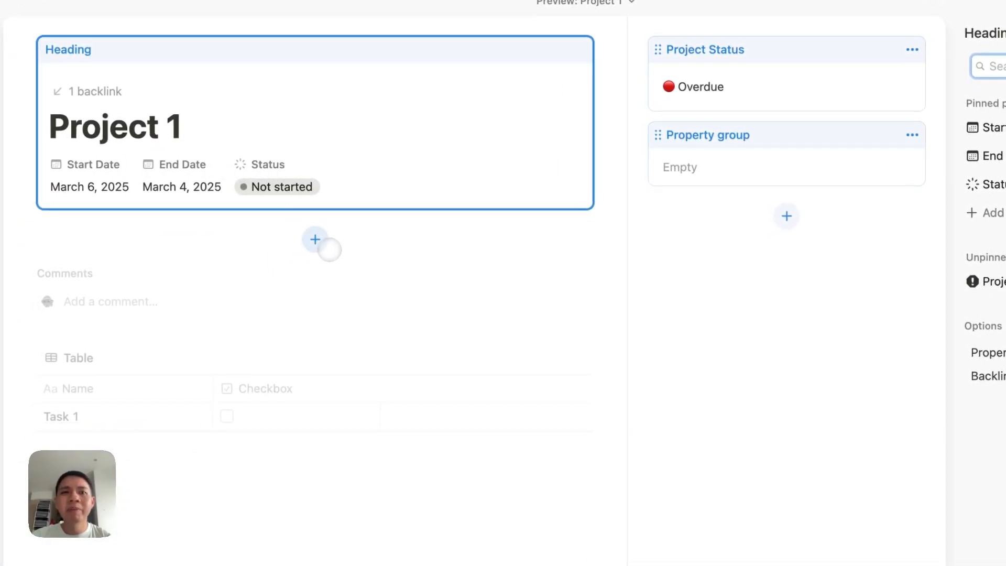
Step: Add Status as its own block below Project 1's heading, leaving only Start Date and End Date pinned
click(328, 248)
click(892, 152)
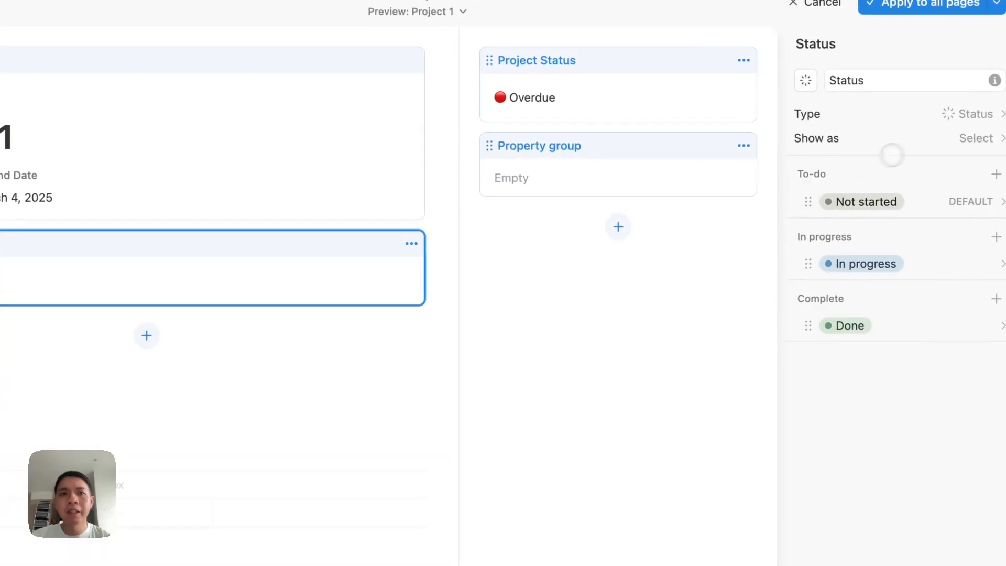
click(411, 244)
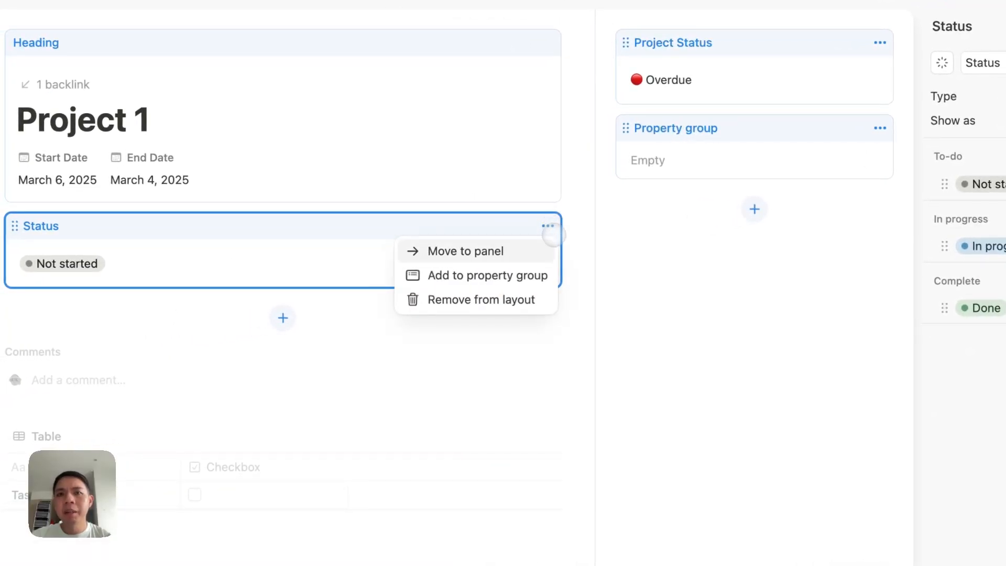
click(515, 247)
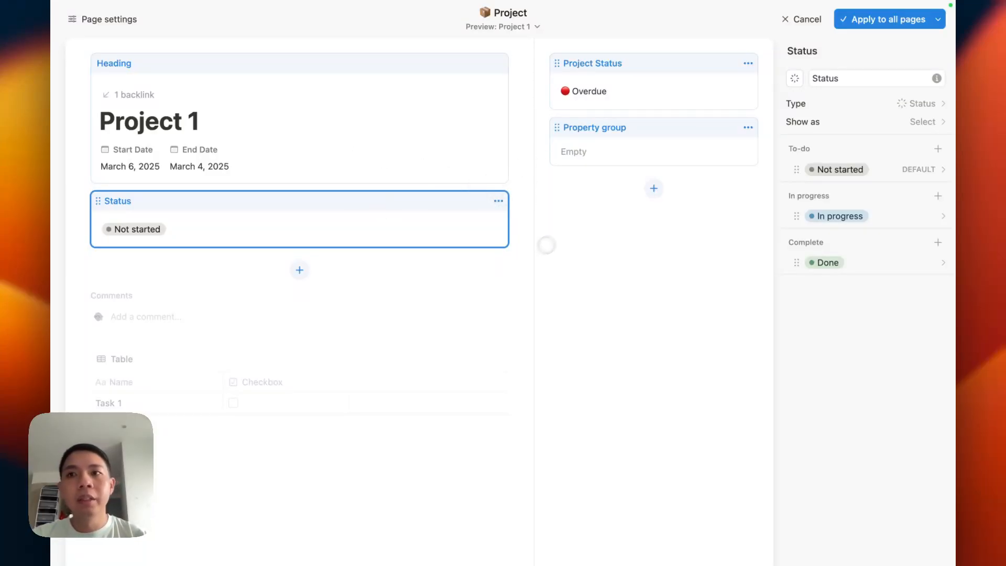
click(411, 165)
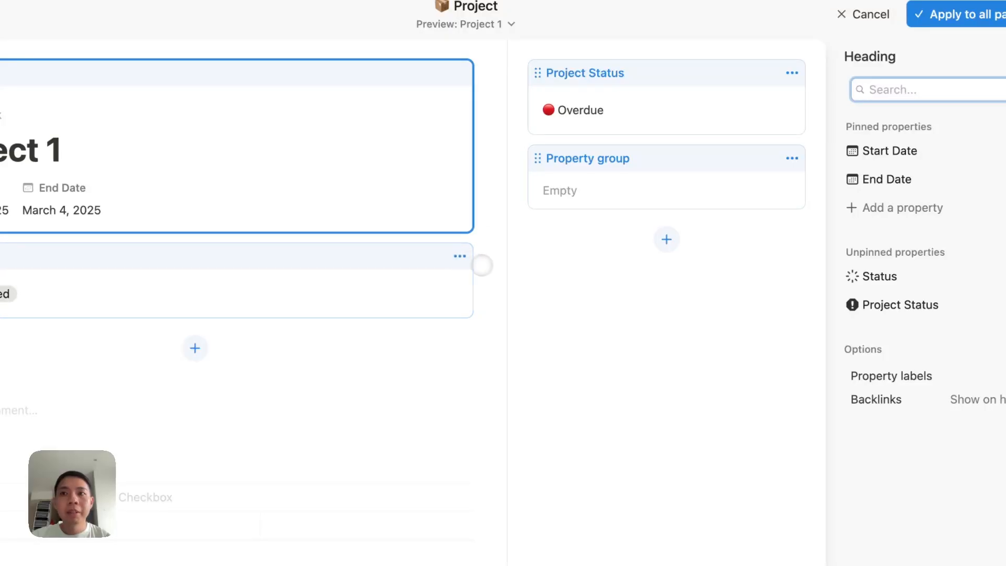
click(533, 255)
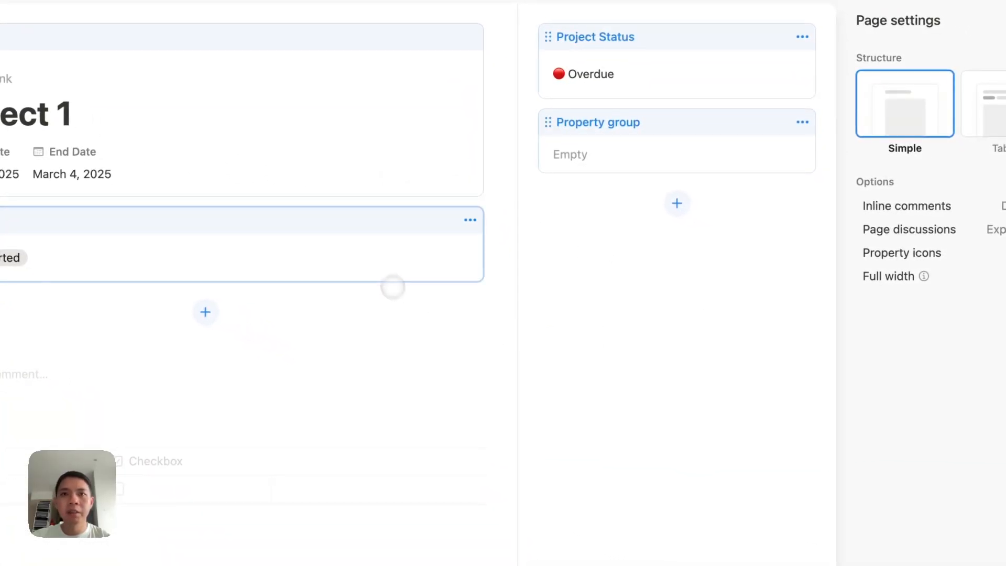
Step: Switch the Project page settings to Tabbed structure
click(393, 113)
click(406, 202)
click(413, 236)
click(631, 133)
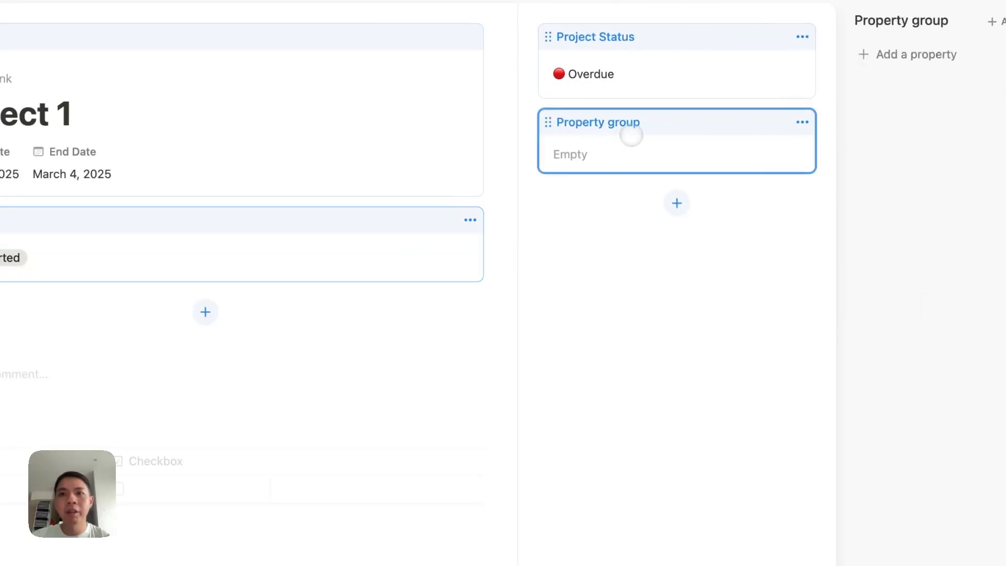
click(525, 299)
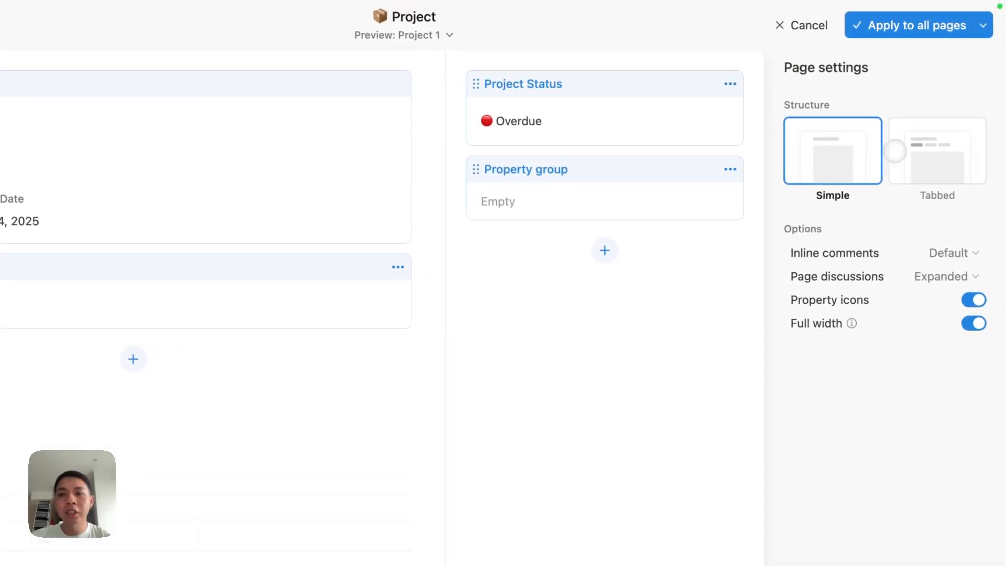
click(928, 155)
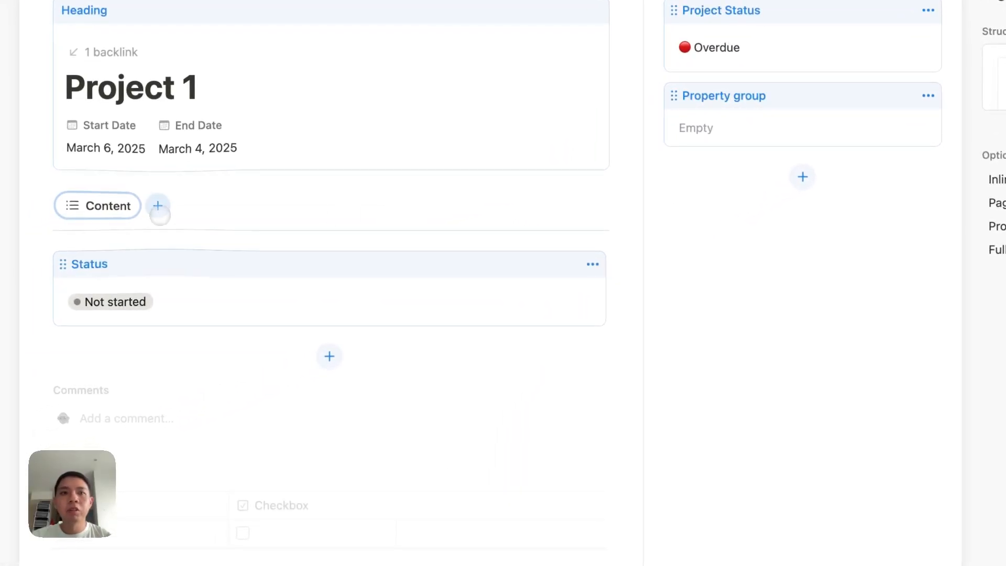
Step: Try linking the Tasks database as a tab beside Content, then apply the layout to all pages
click(153, 211)
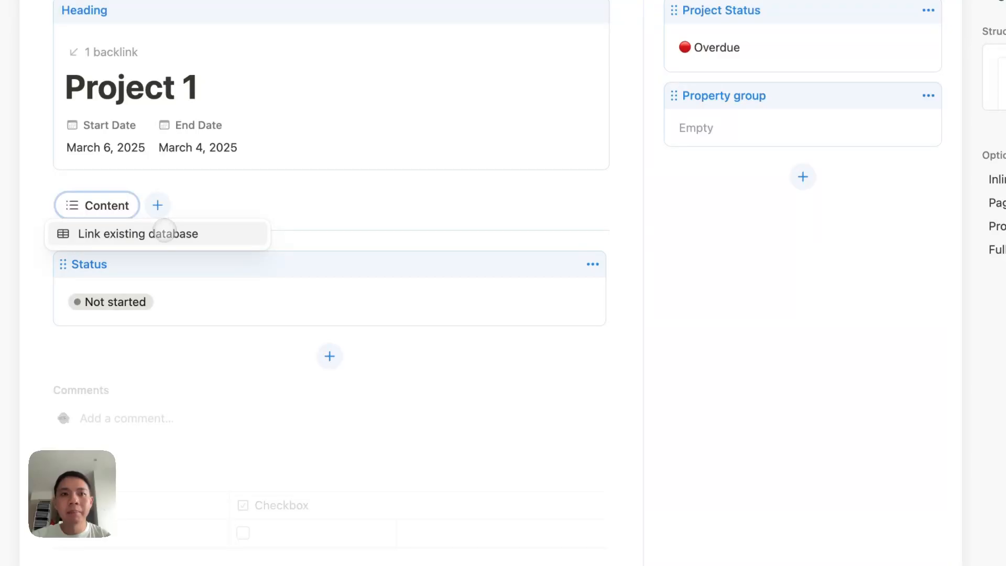
click(165, 233)
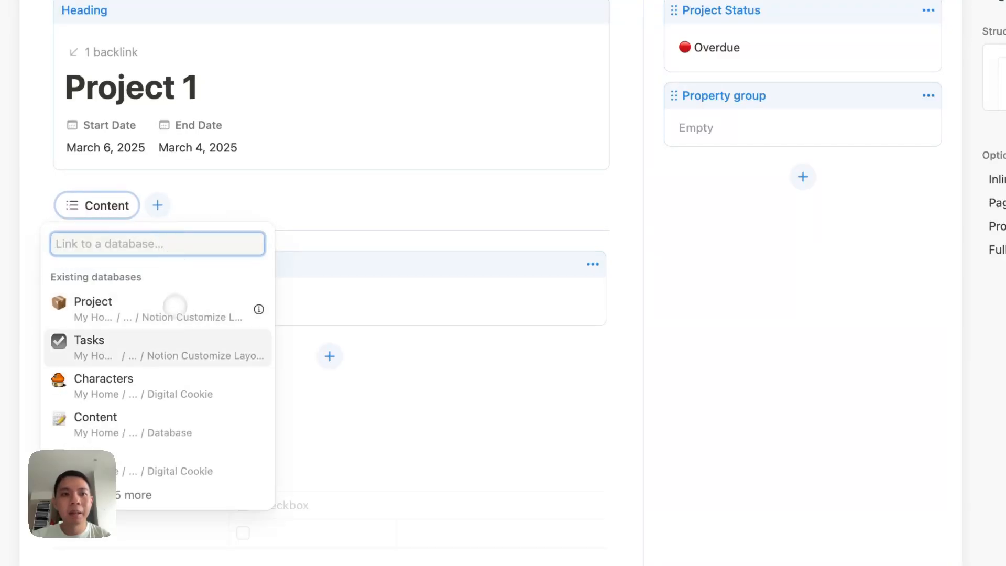
click(173, 340)
click(178, 339)
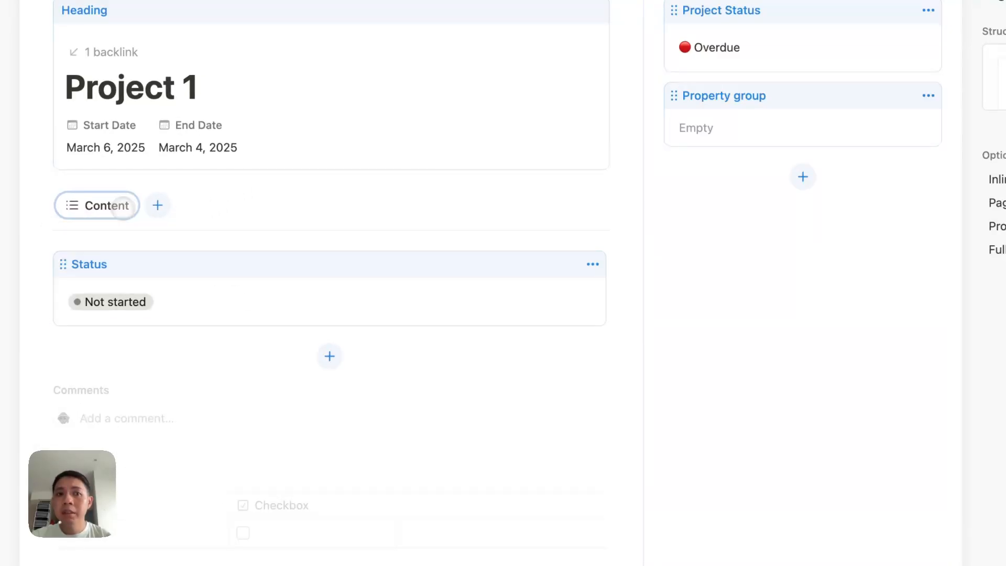
click(930, 32)
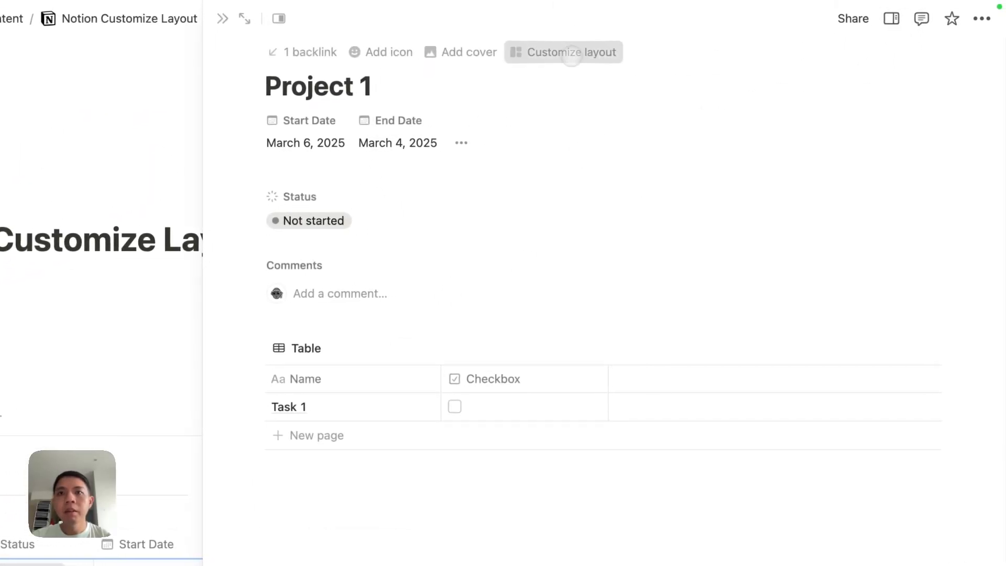
Step: Start linking Tasks beside Content with a new 'Project' relation, then dismiss the form
click(601, 49)
click(5, 261)
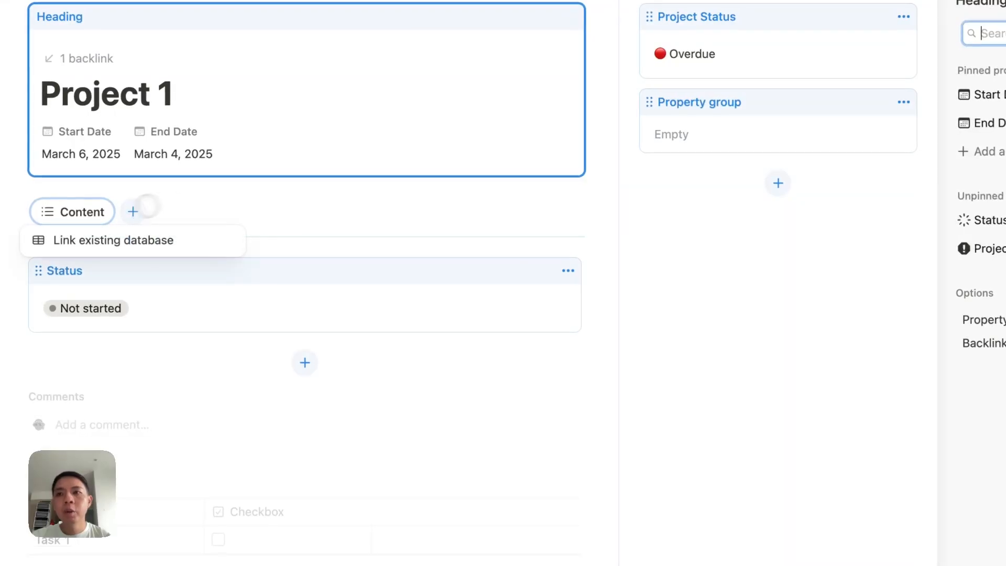
click(128, 240)
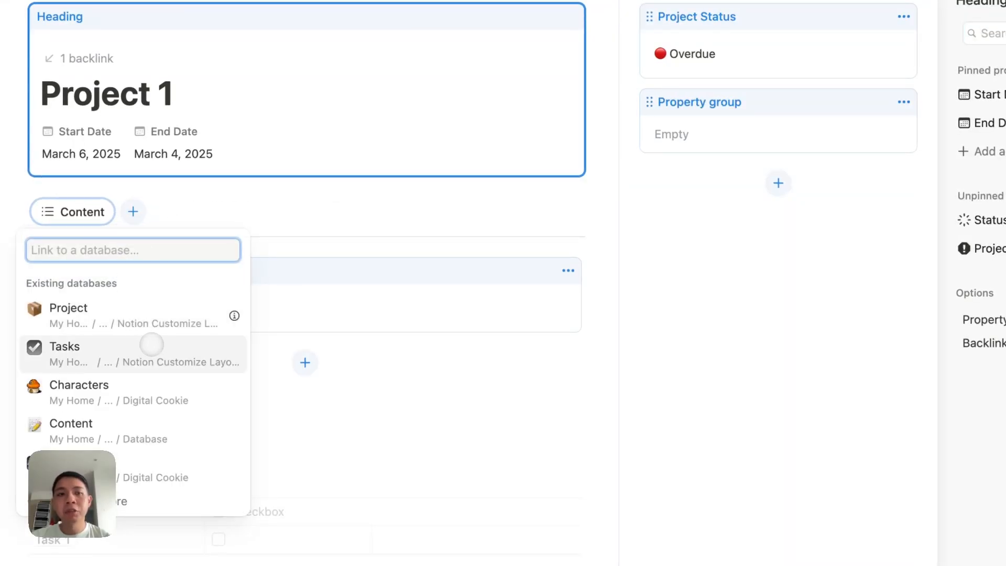
click(152, 344)
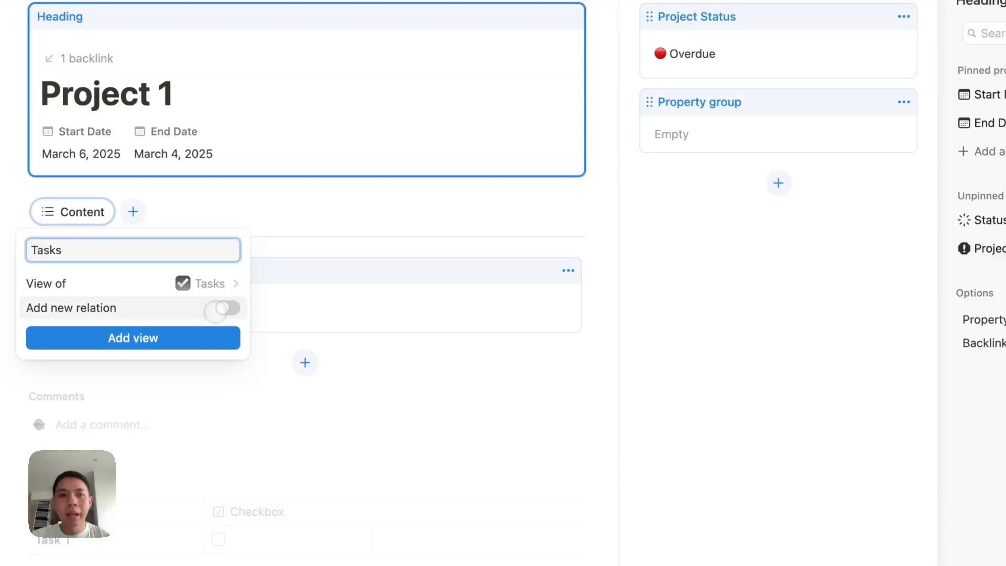
click(215, 309)
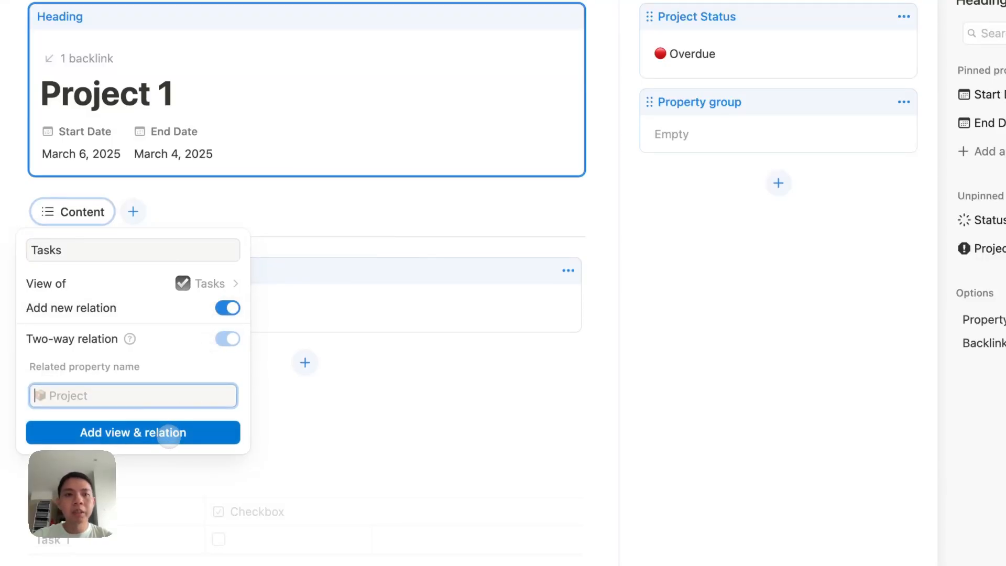
text(Project)
click(253, 323)
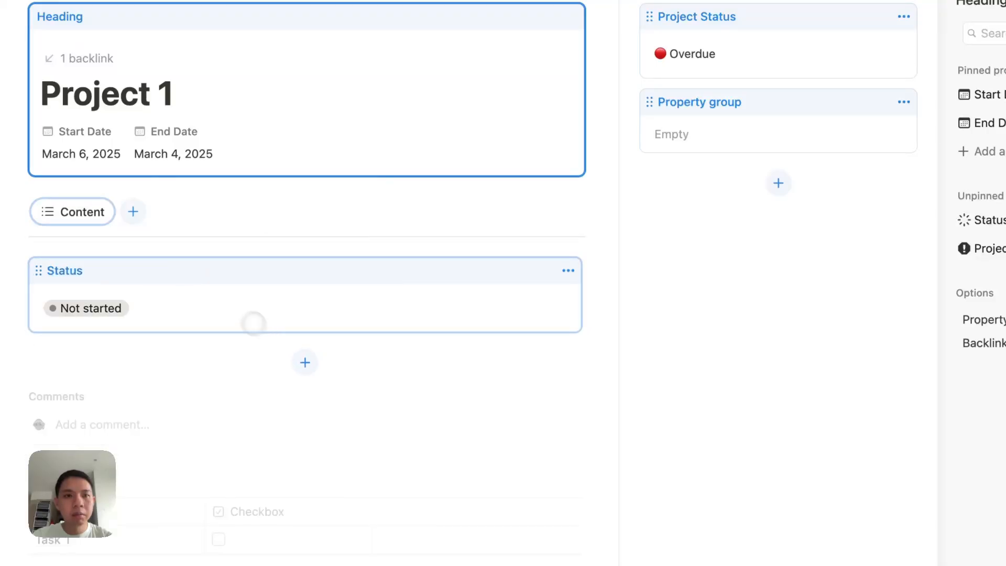
Step: Add a Tasks table view linked to the existing Tasks database and apply to all project pages
click(135, 213)
click(153, 239)
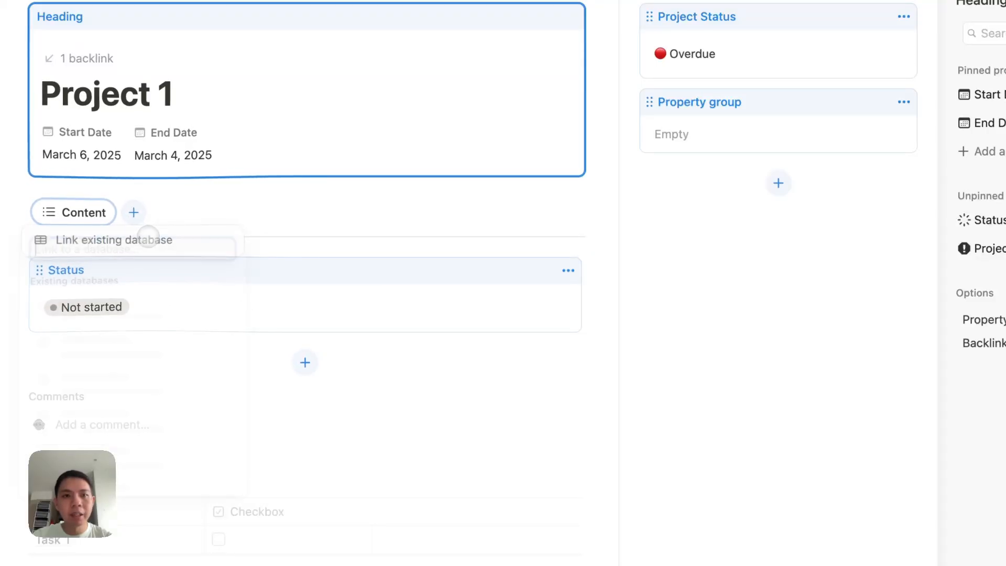
click(141, 347)
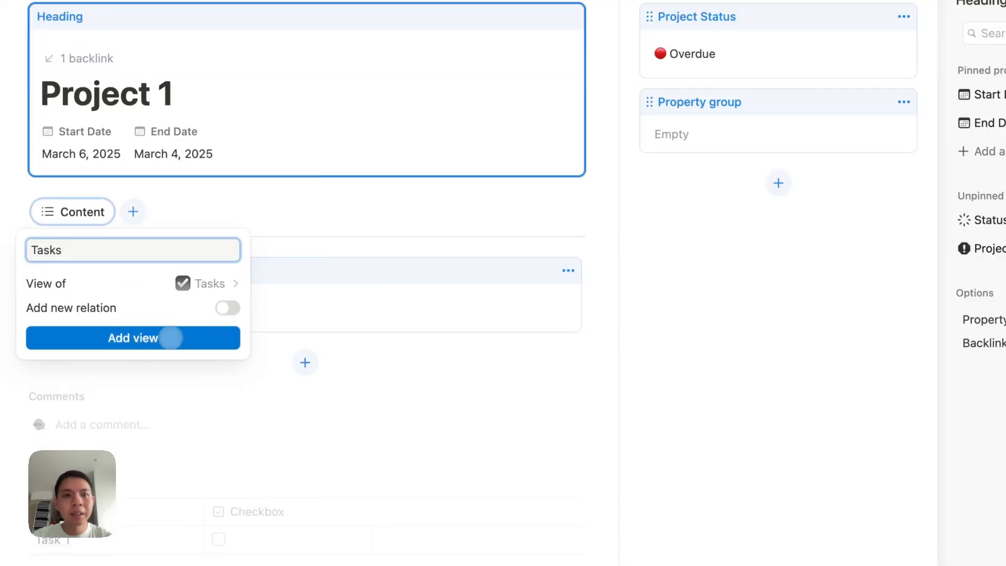
click(178, 338)
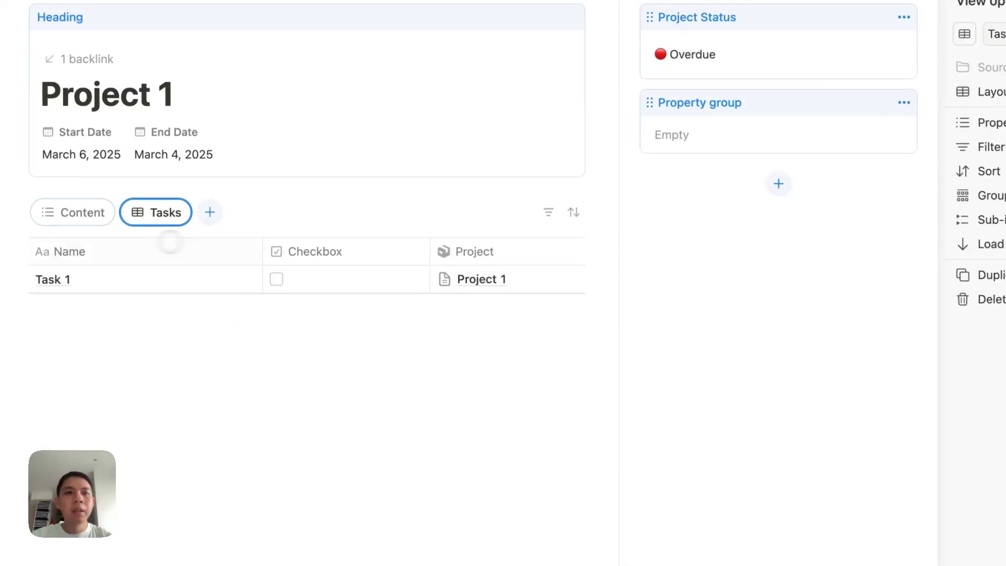
click(89, 212)
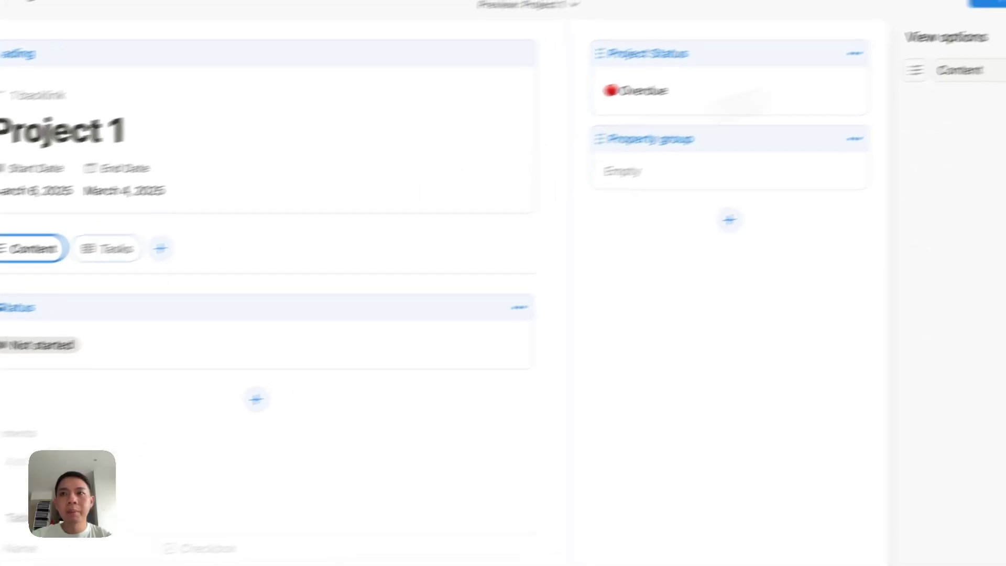
click(891, 21)
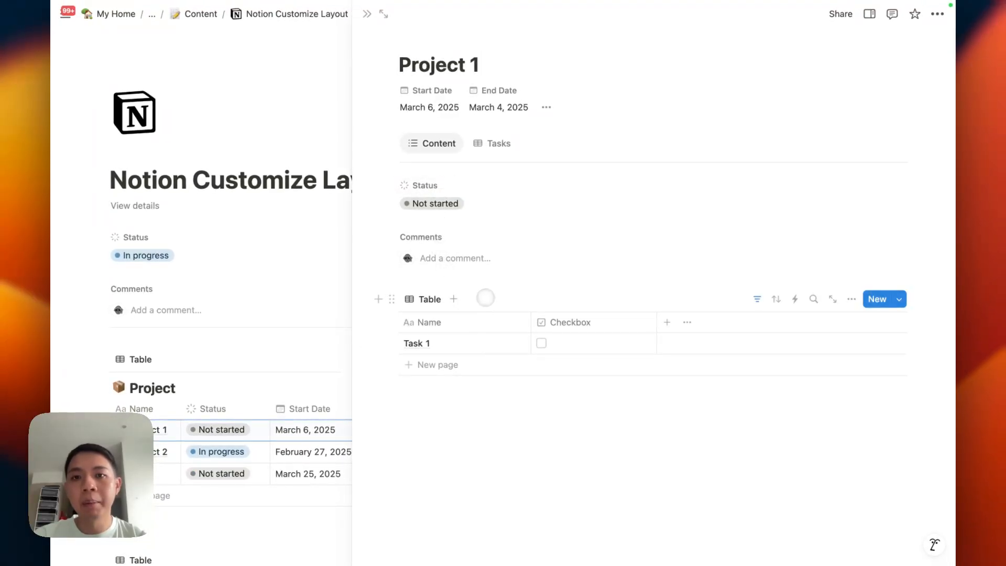
Step: Rename the Tasks view to 'Monitor Task' and apply it to all project pages
click(496, 143)
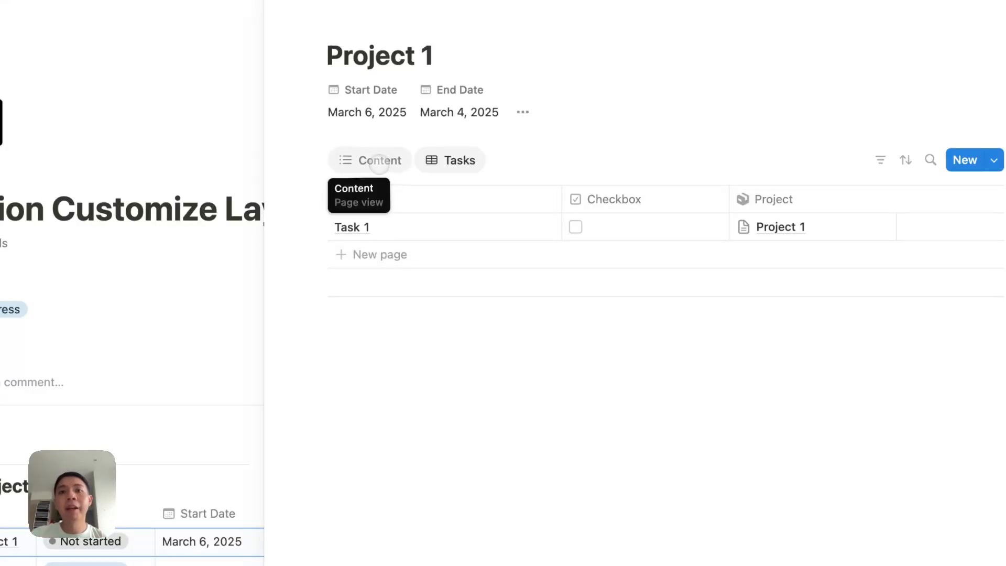
click(379, 163)
click(446, 162)
click(446, 163)
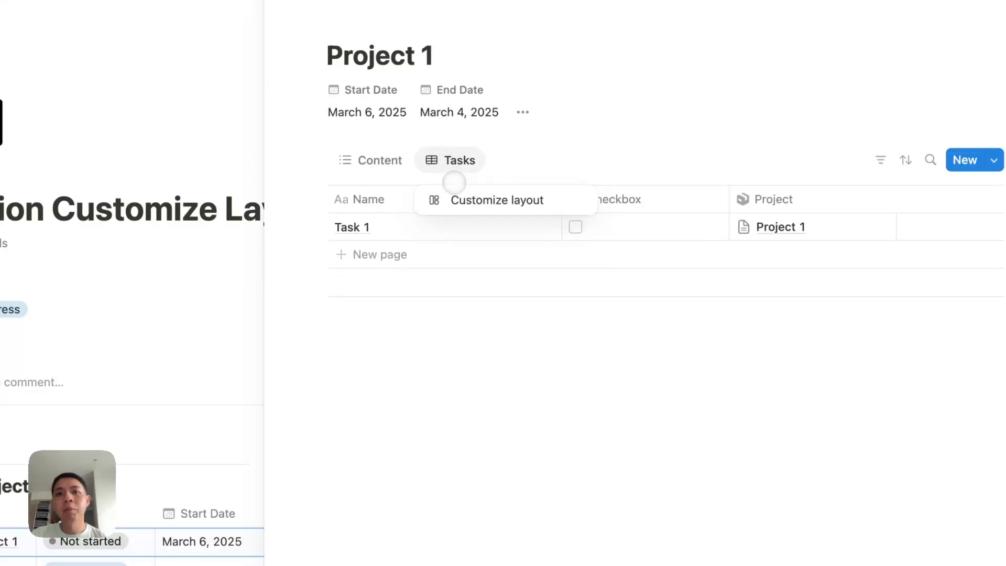
click(456, 200)
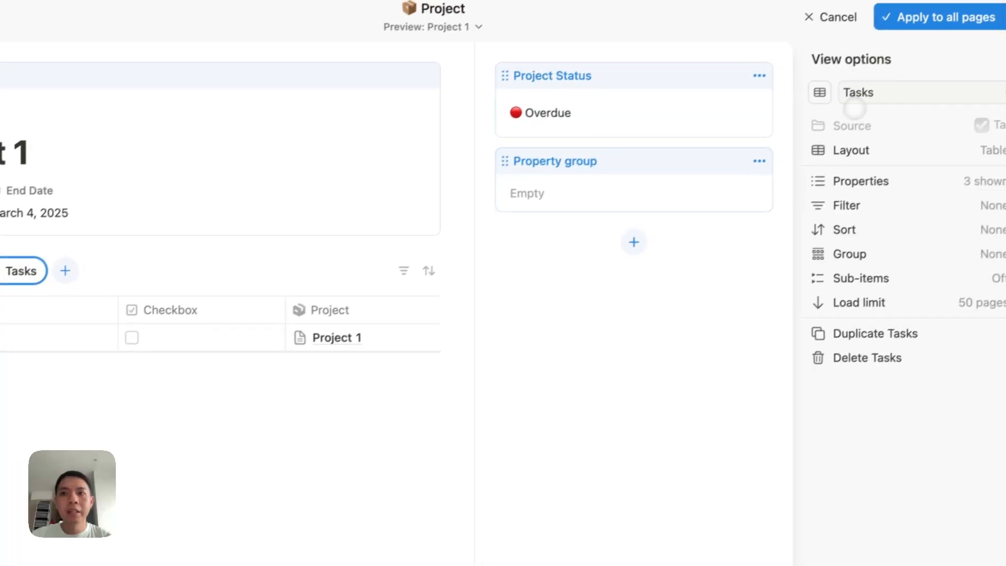
click(869, 98)
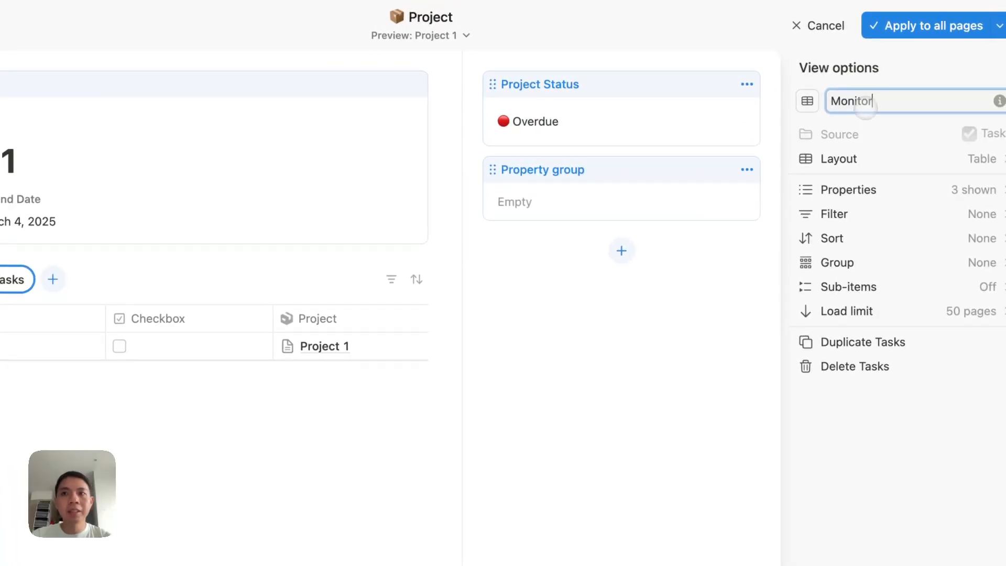
text(Monitor Task)
click(922, 28)
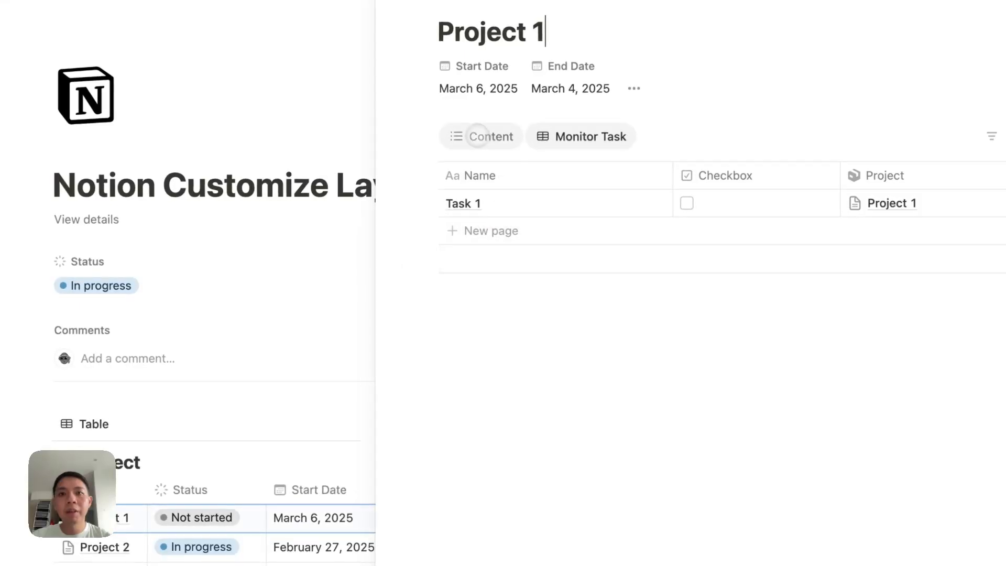
Step: Delete the old task table from Project 1's Content, leaving a few stray text lines
click(480, 137)
click(427, 346)
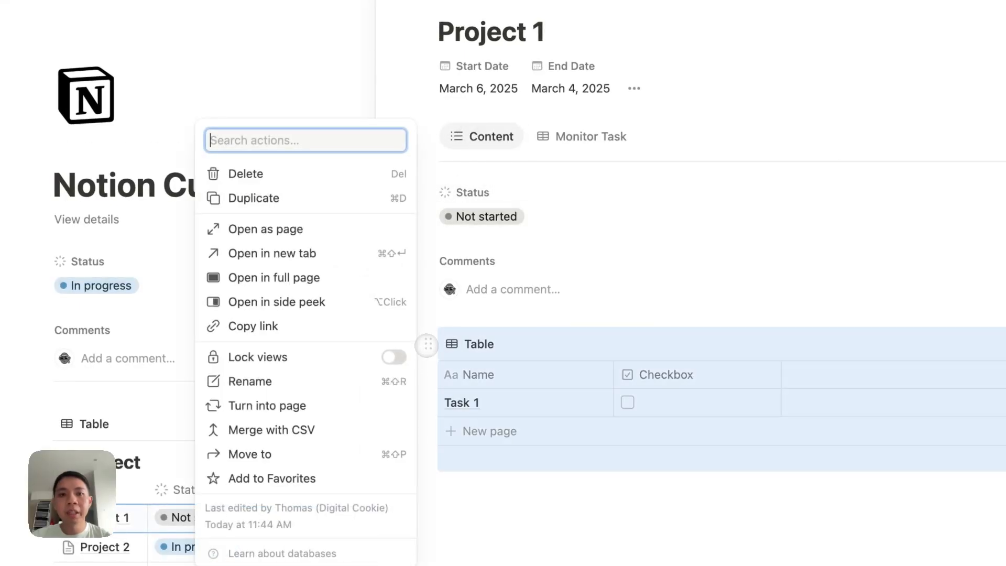
click(276, 178)
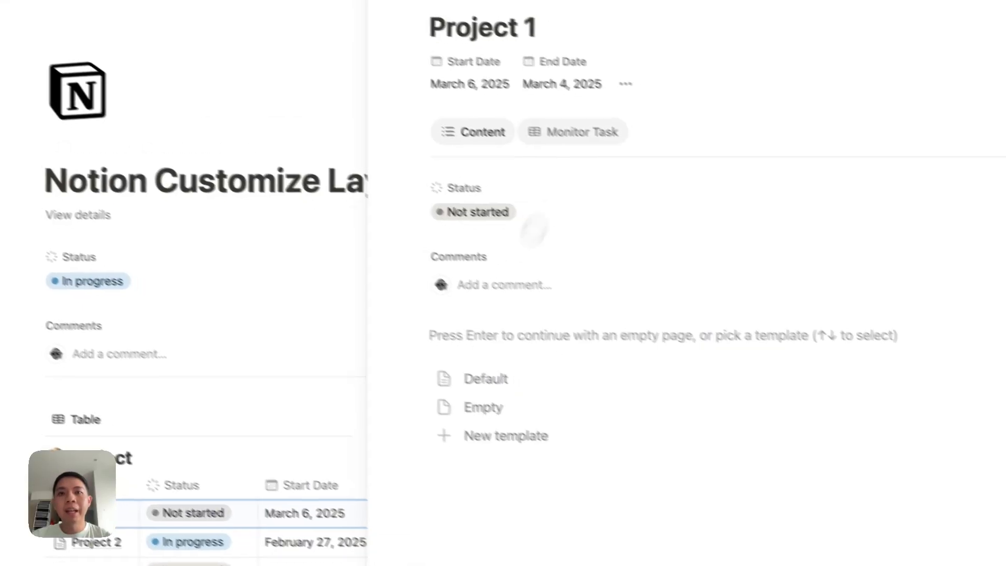
text(sd)
key(Return)
text(fsd)
key(Return)
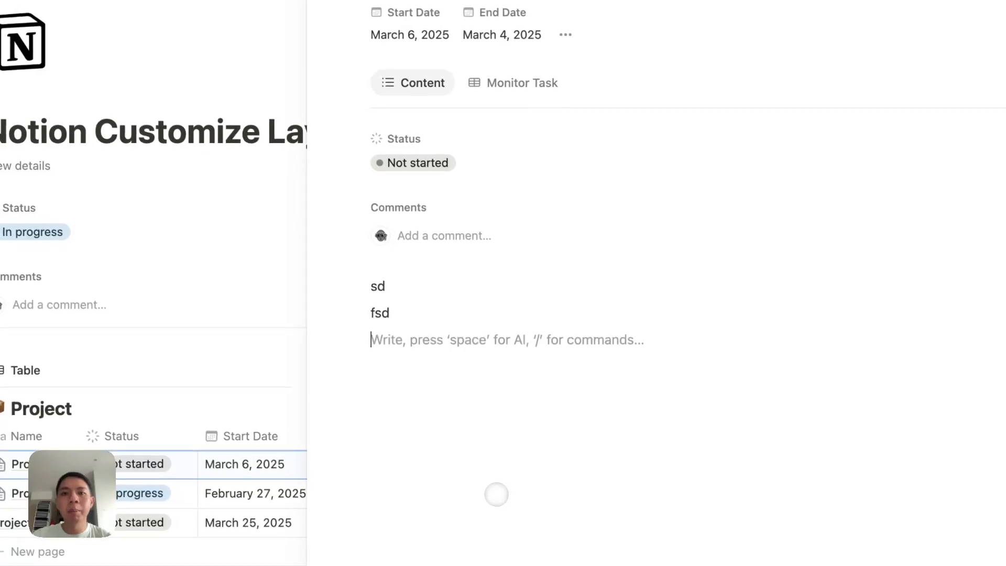
text(ds;f;sdf)
key(Return)
text(;sdf s;f )
text(sd)
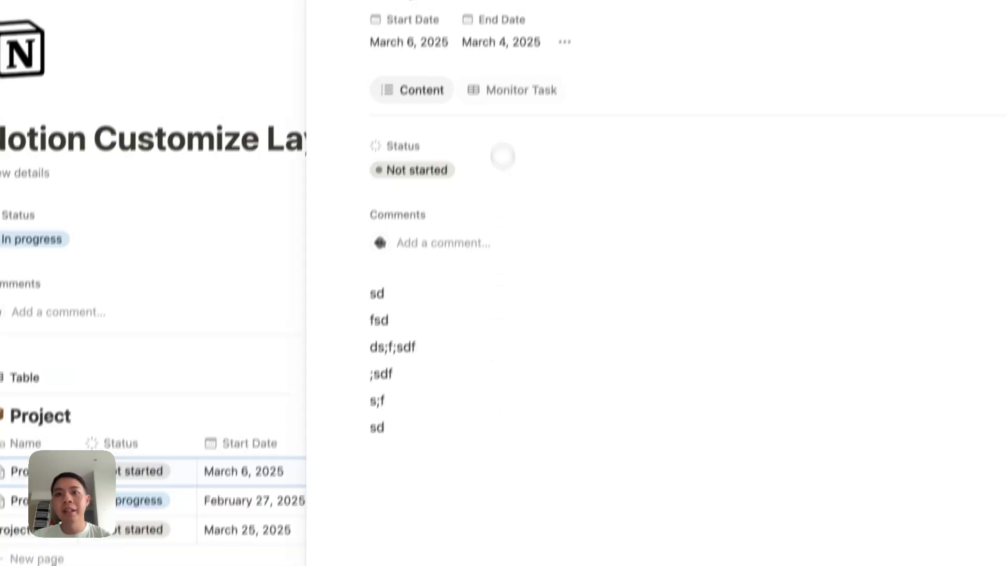
click(496, 83)
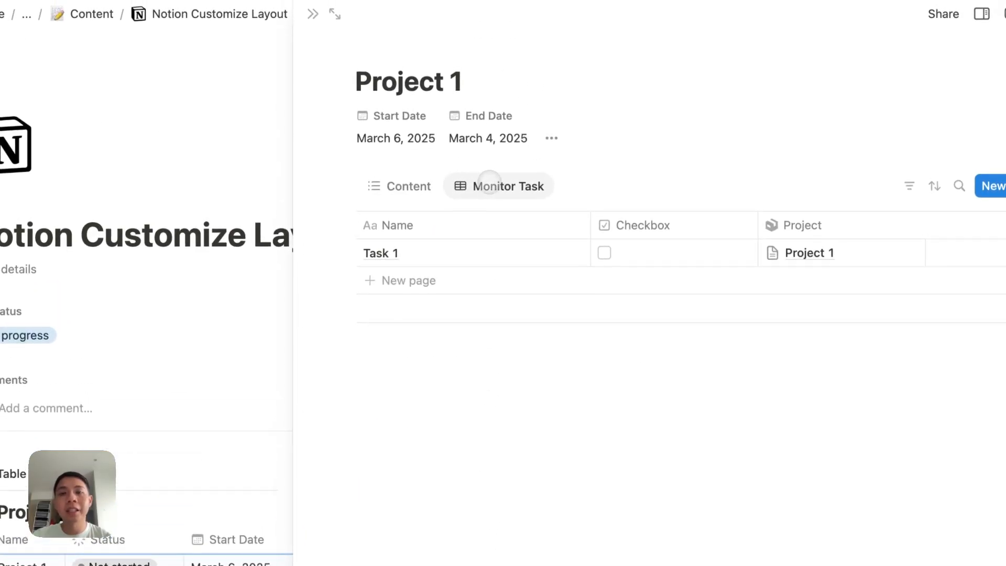
Step: Filter Monitor Task by Project = 'Page containing this view' and apply to all pages
mouse_move(497, 65)
click(628, 48)
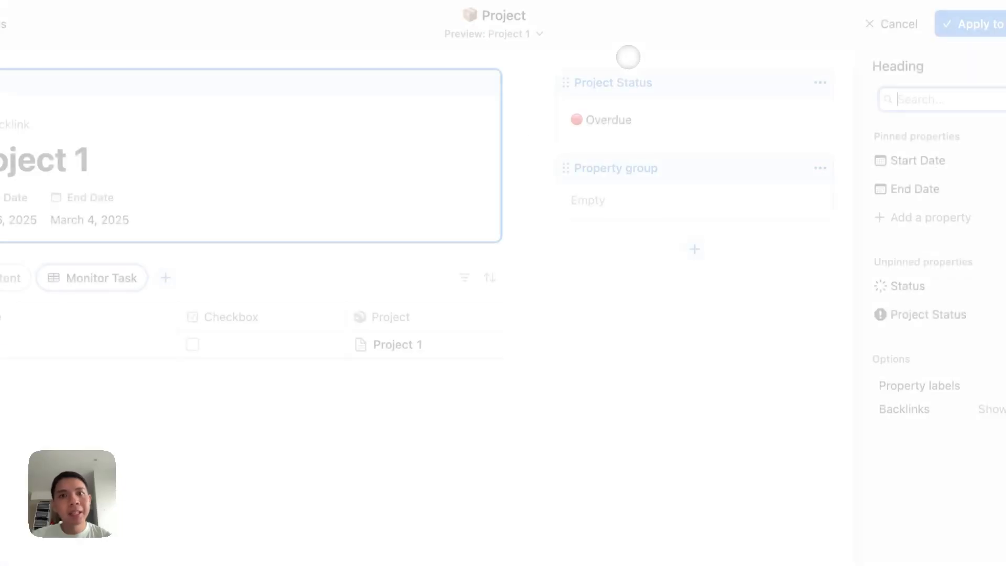
click(464, 274)
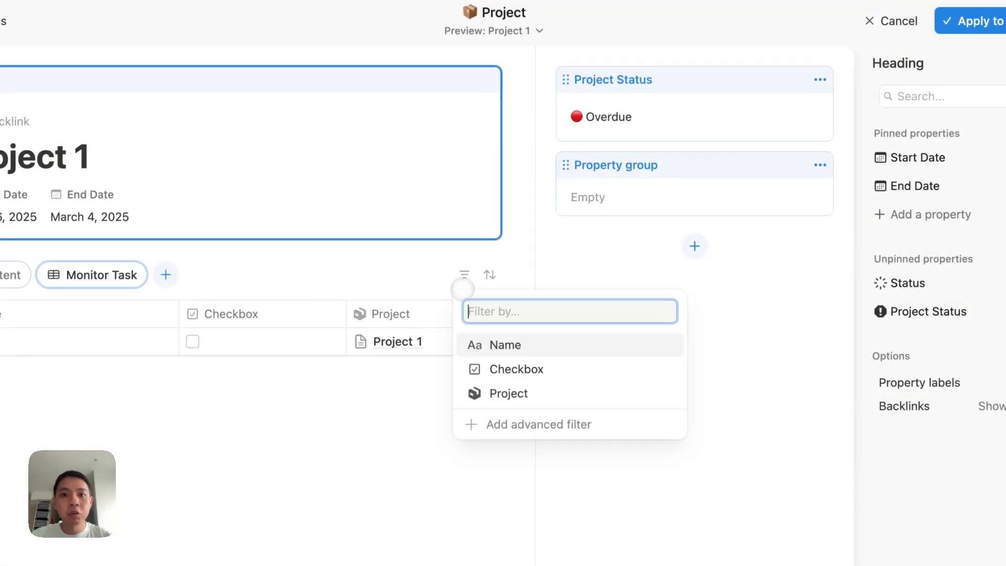
click(479, 393)
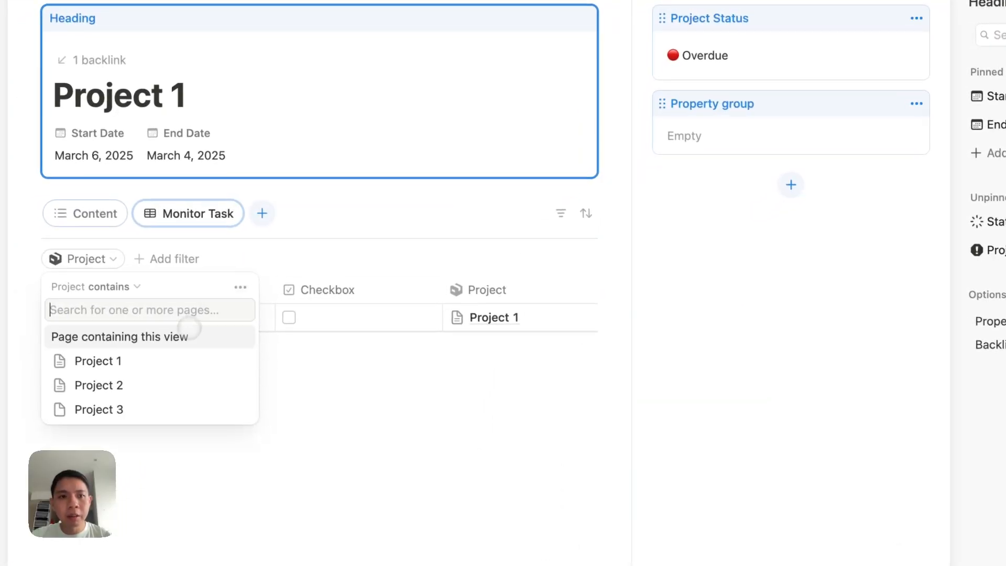
click(114, 336)
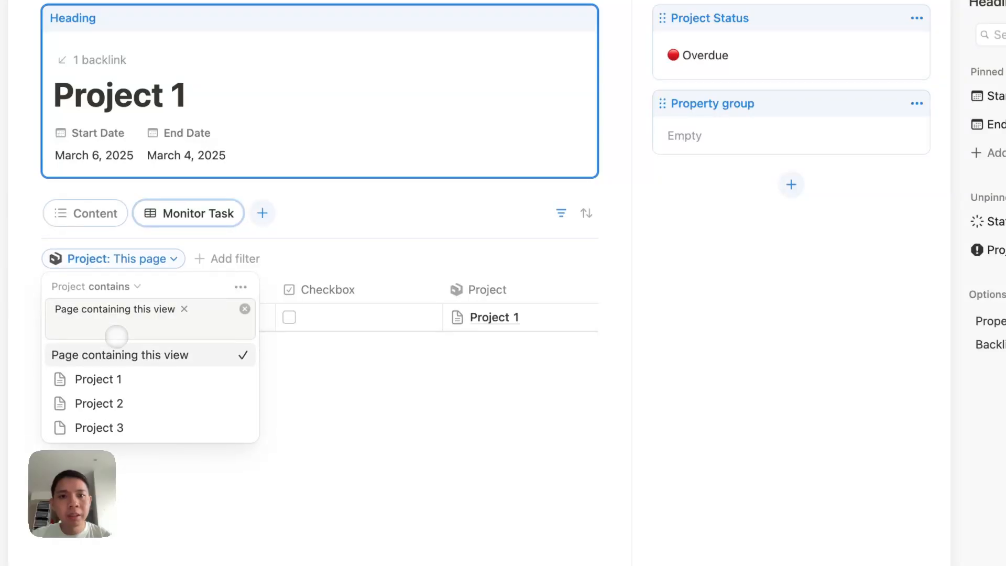
click(370, 243)
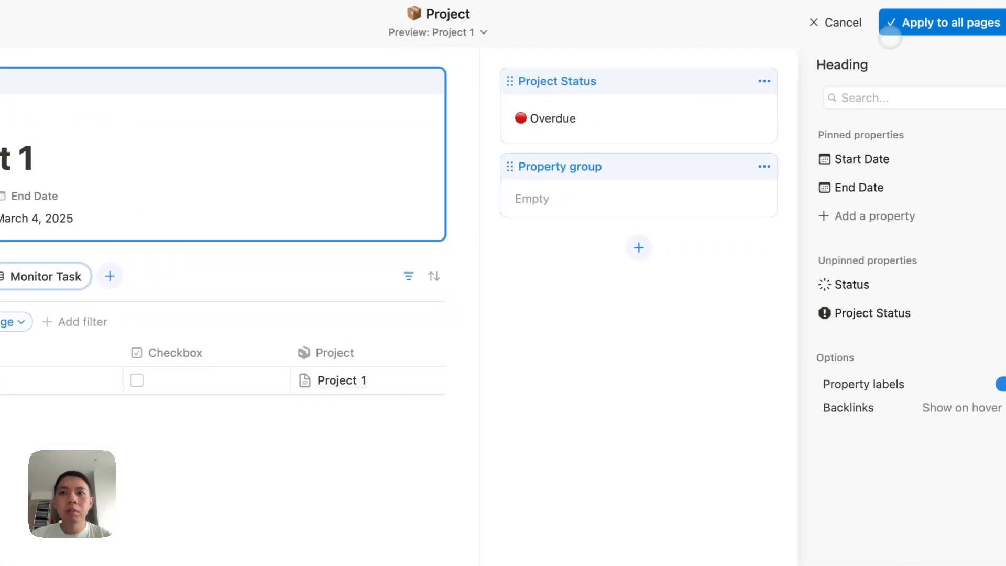
click(897, 26)
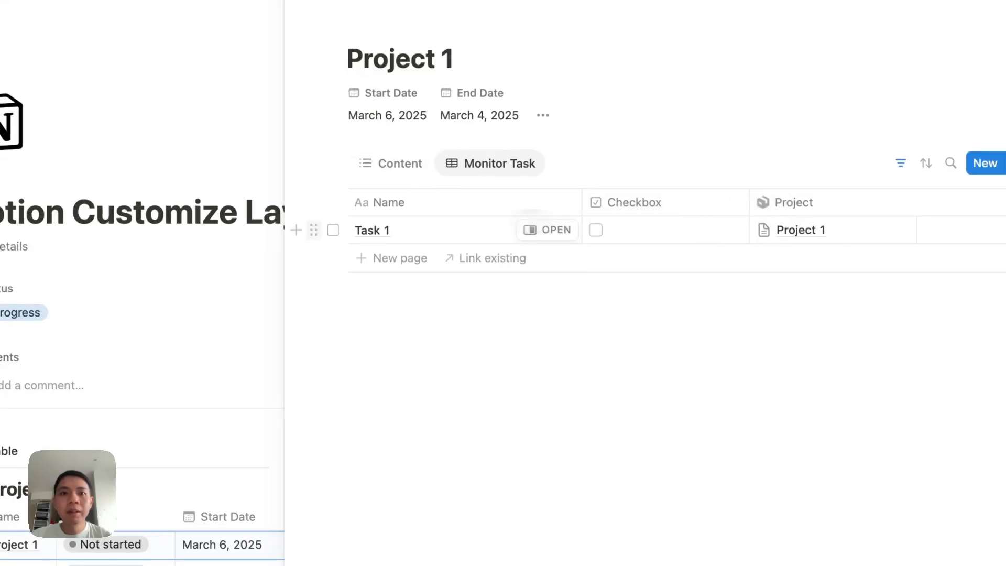
Step: Open Project 2 in side peek and add Task 2 in its Monitor Task view
click(120, 481)
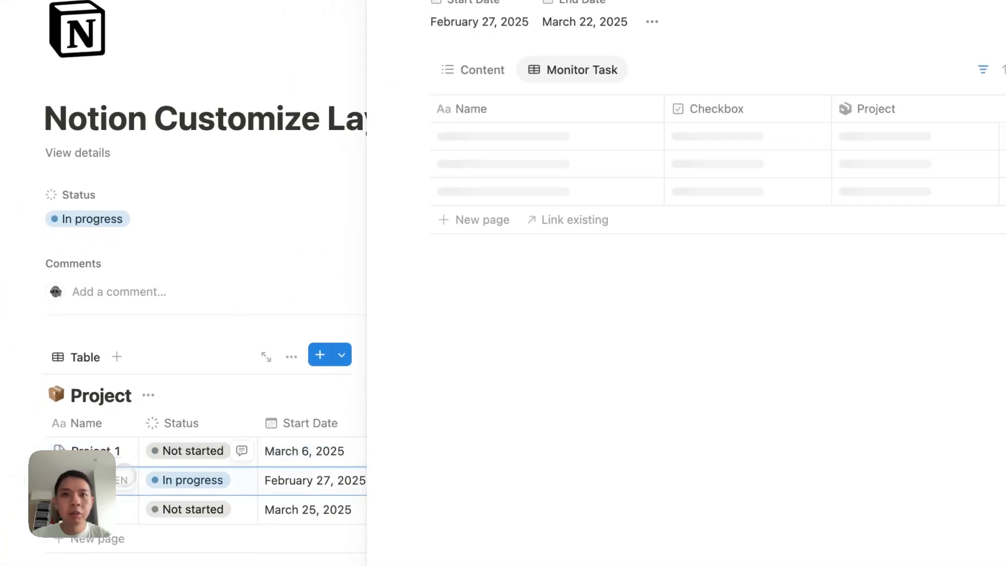
click(561, 137)
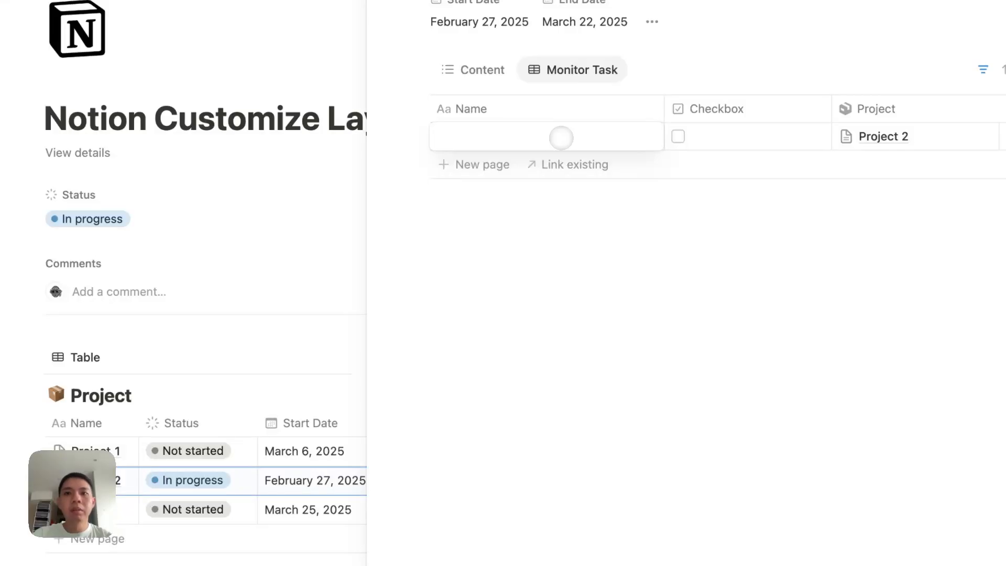
text(Task 2)
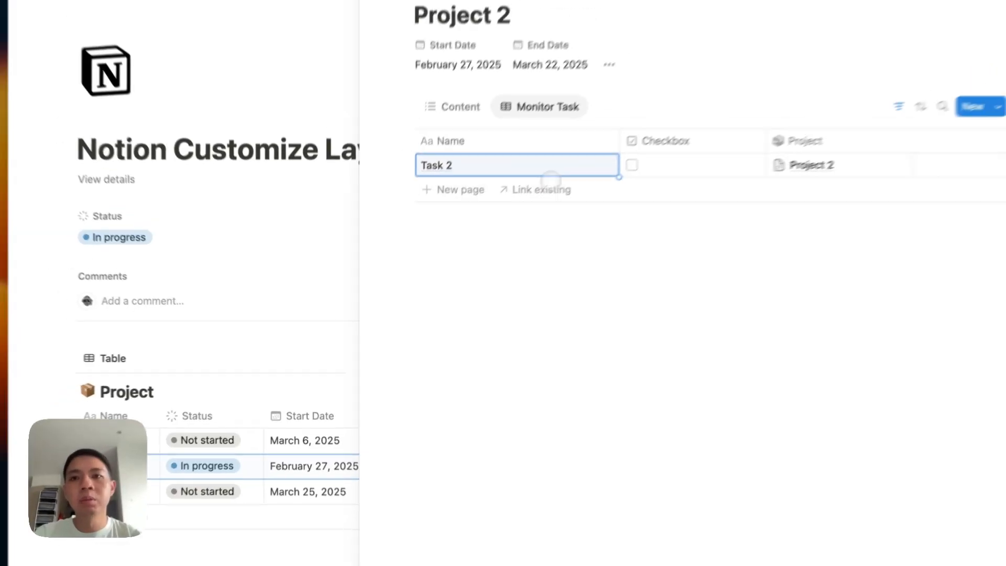
key(Escape)
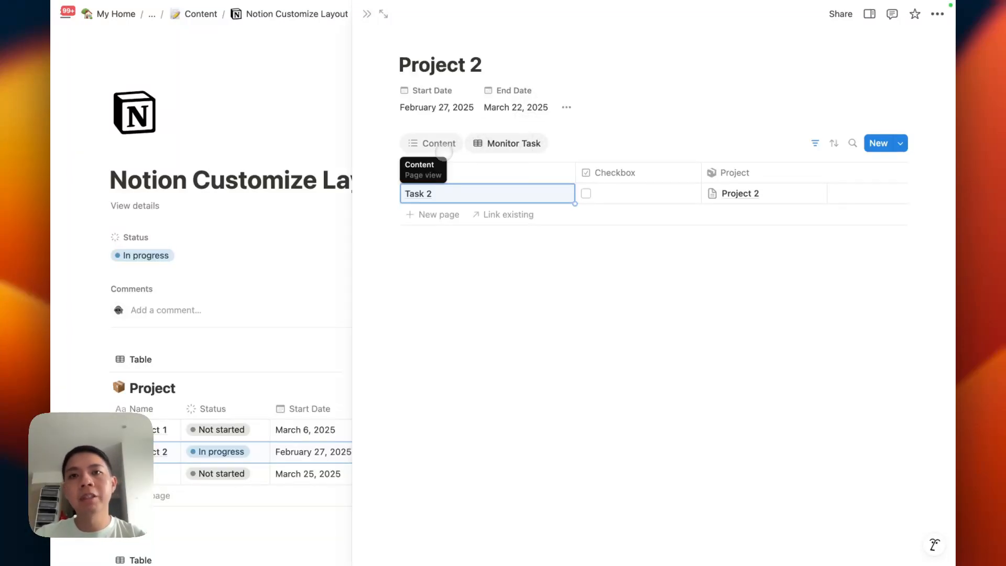
Step: Switch Project 2 to its Content view and show the side panel with Project Status On Track
click(444, 152)
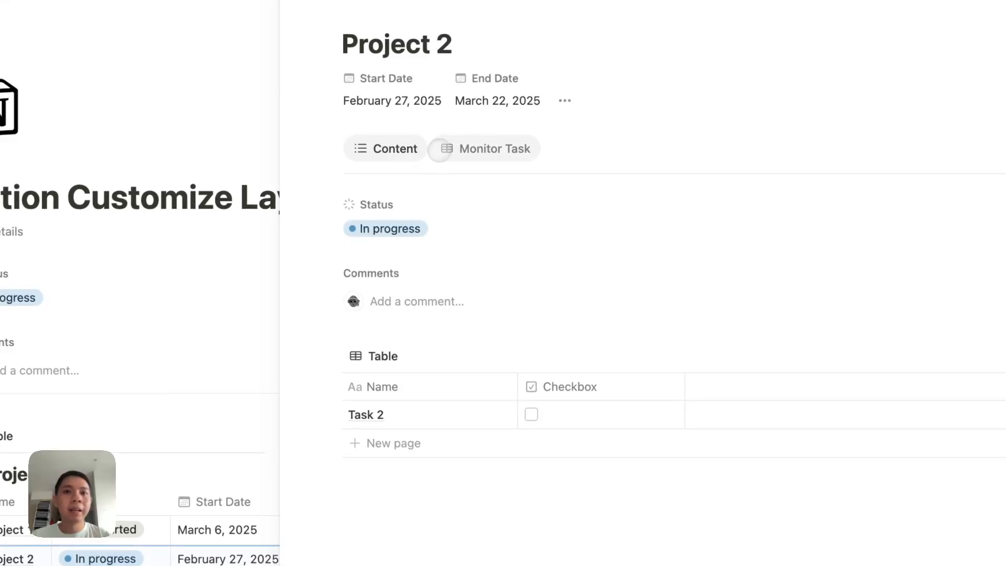
click(440, 150)
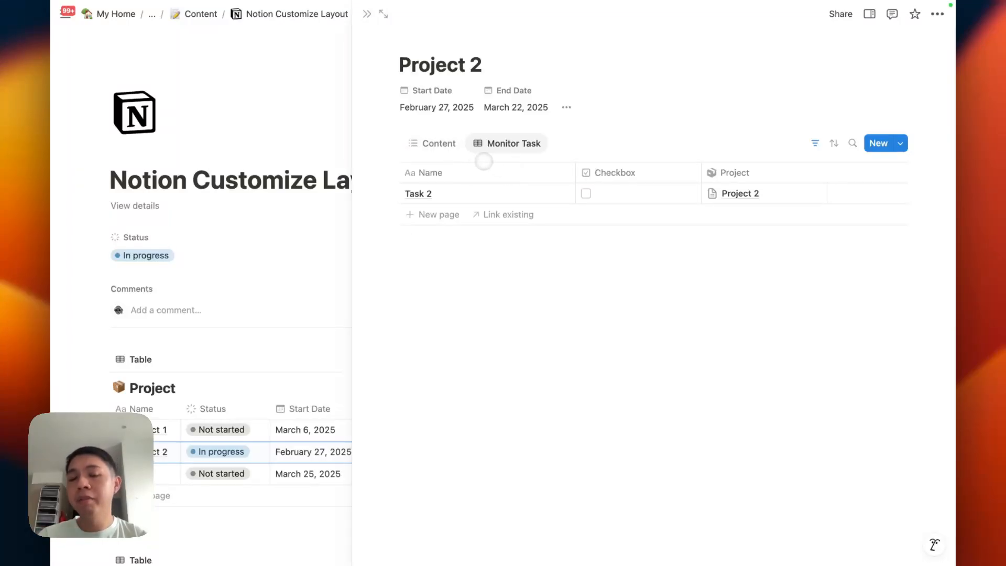
click(445, 149)
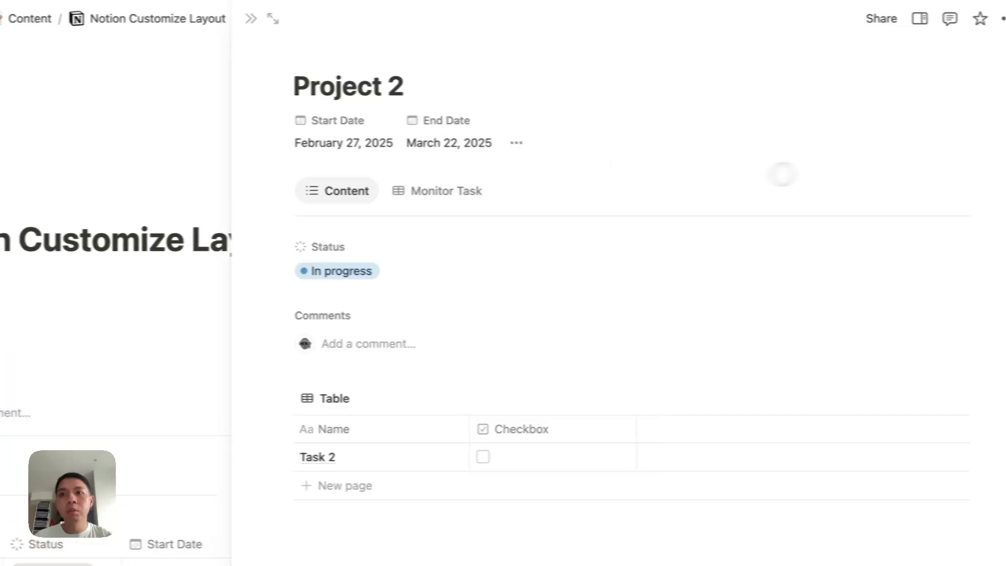
click(896, 20)
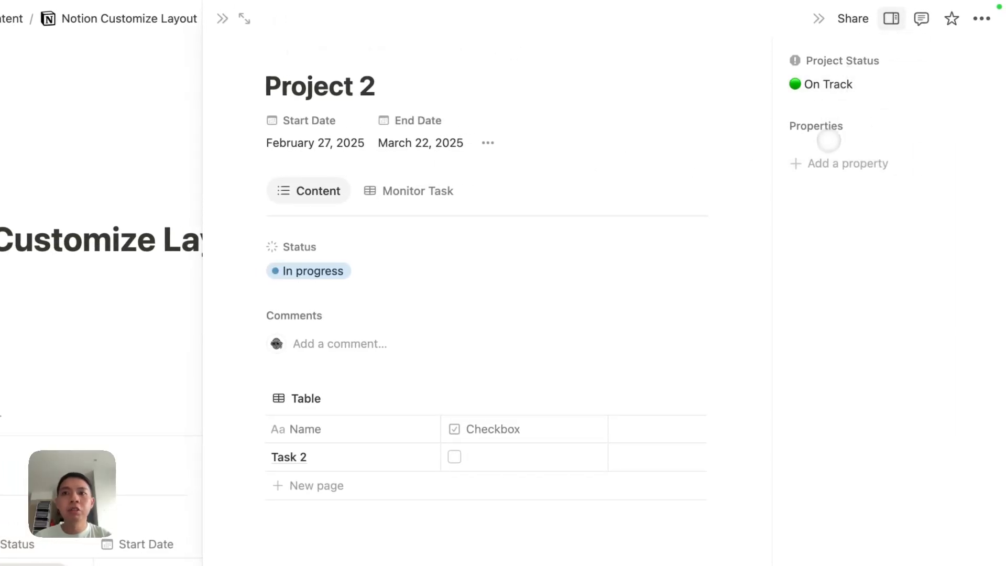